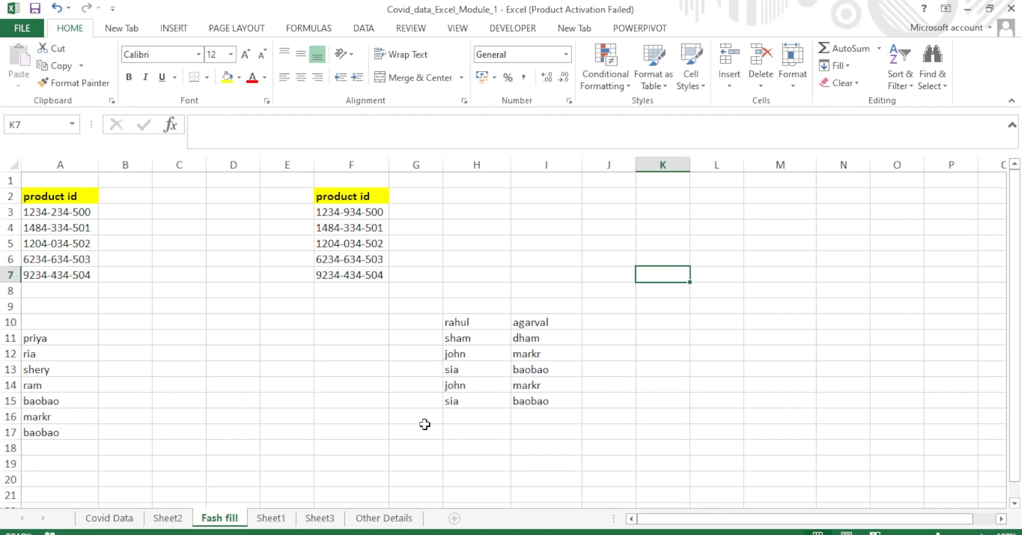
Enter 1234 in B3 and Flash Fill column B with each ID's first four digits.
click(315, 388)
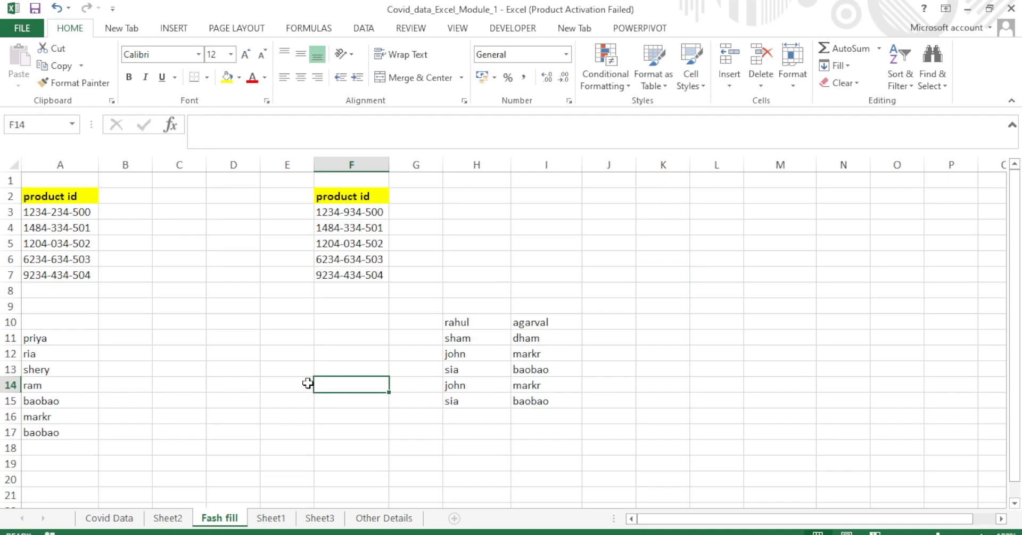
click(100, 216)
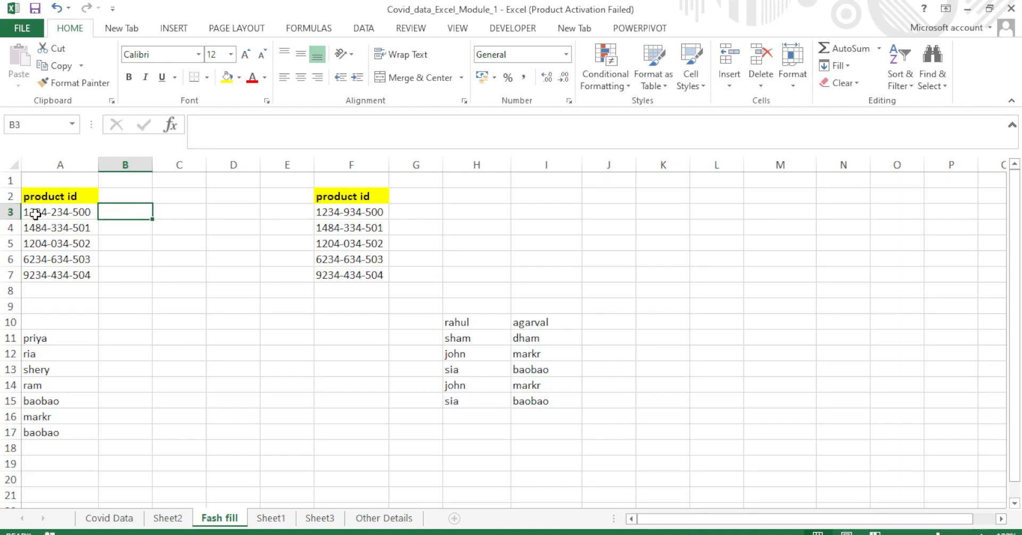
double_click(121, 212)
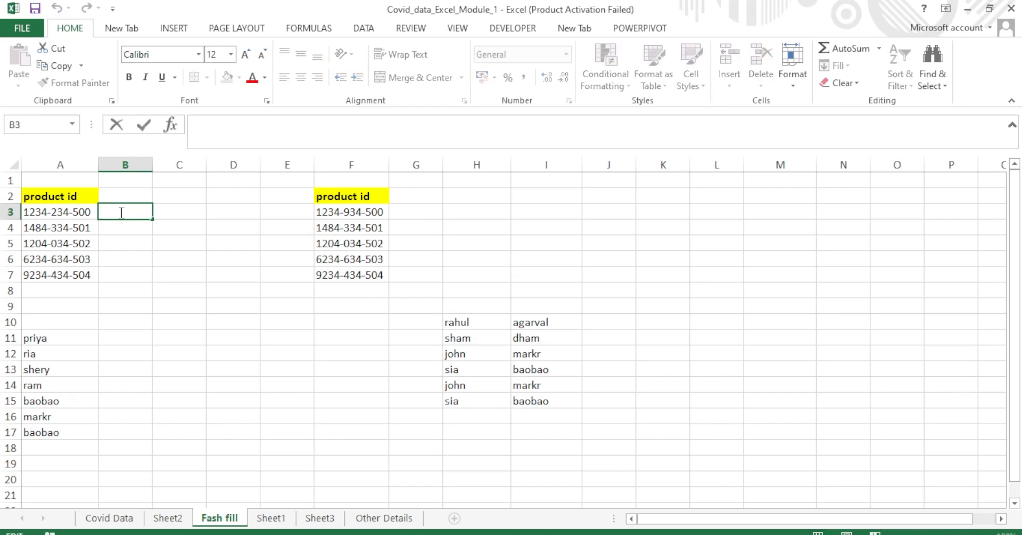
text(1234)
key(Return)
key(Return)
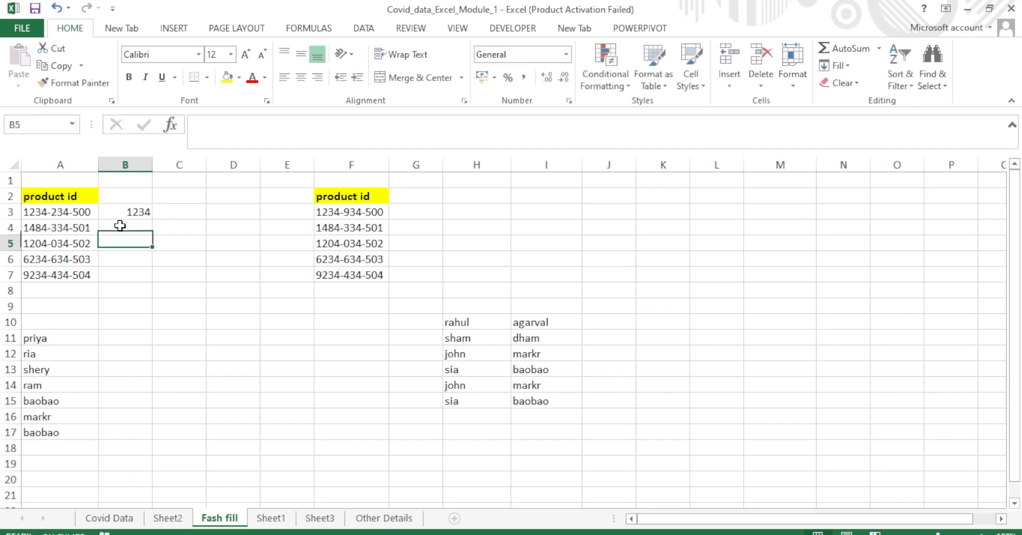
click(130, 227)
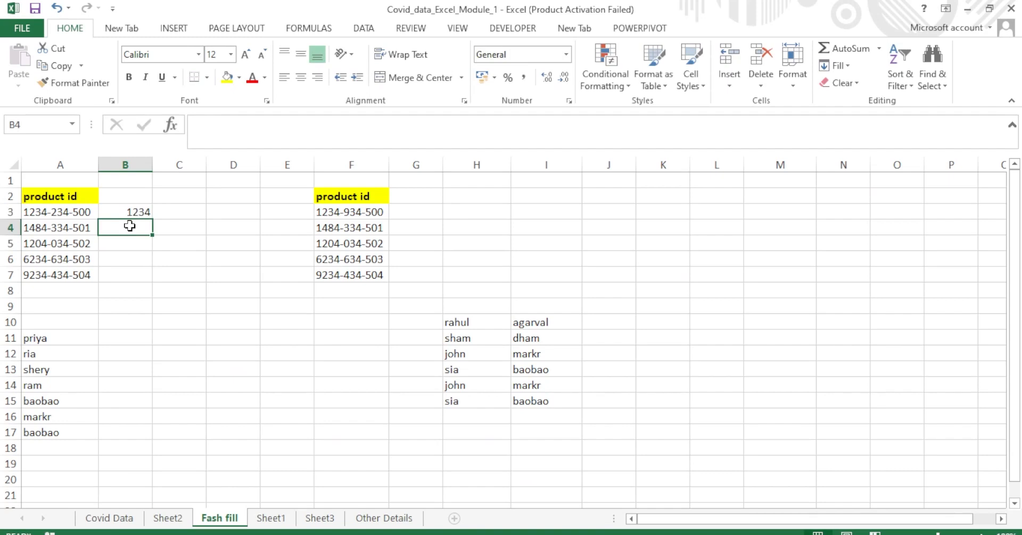
key(ctrl+e)
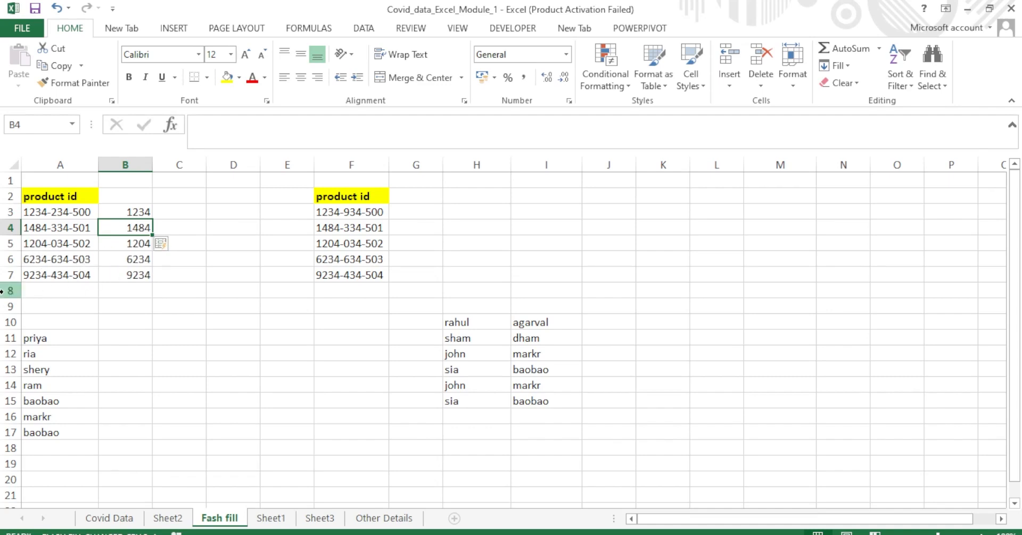
Enter 12 in C3 and Flash Fill column C with each ID's first two digits.
click(203, 243)
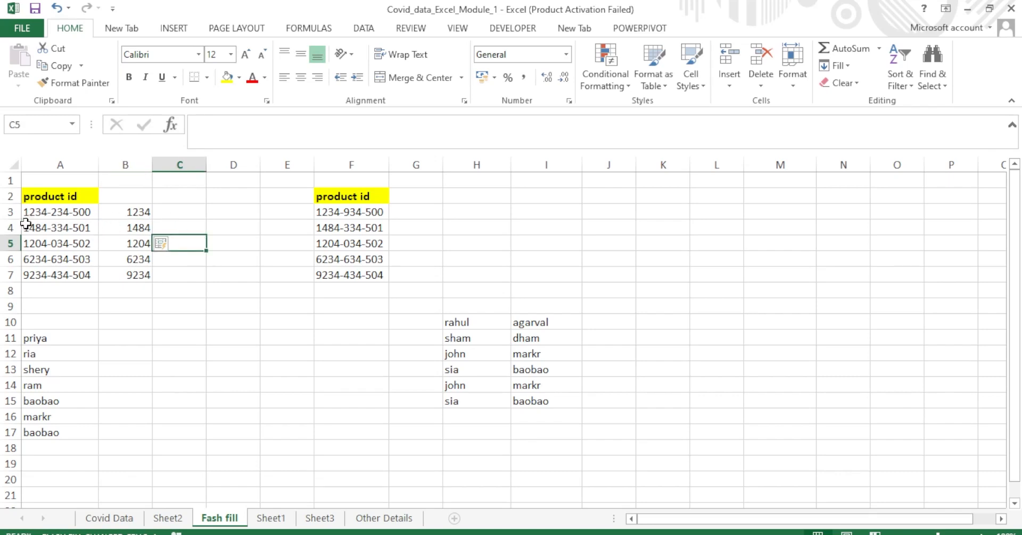
click(183, 213)
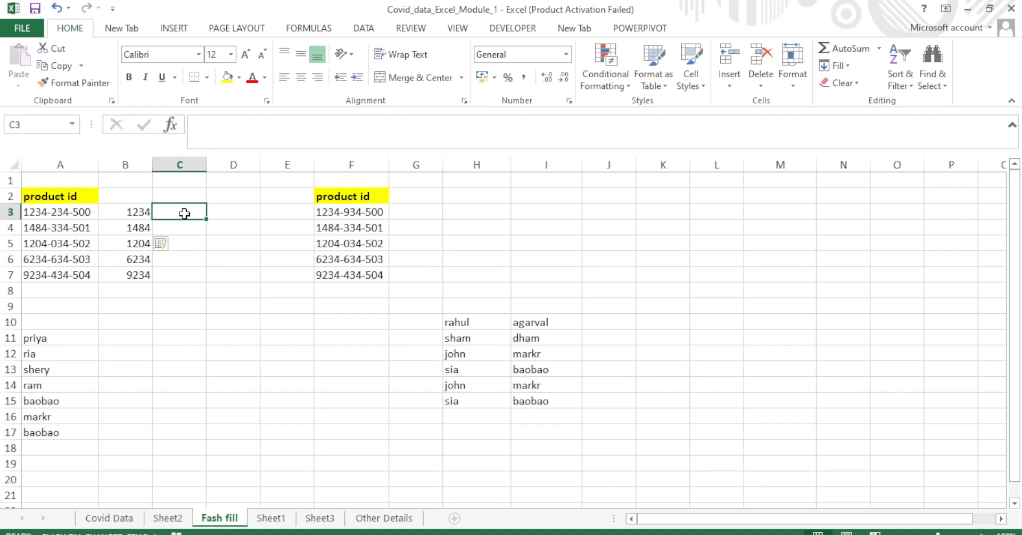
text(12)
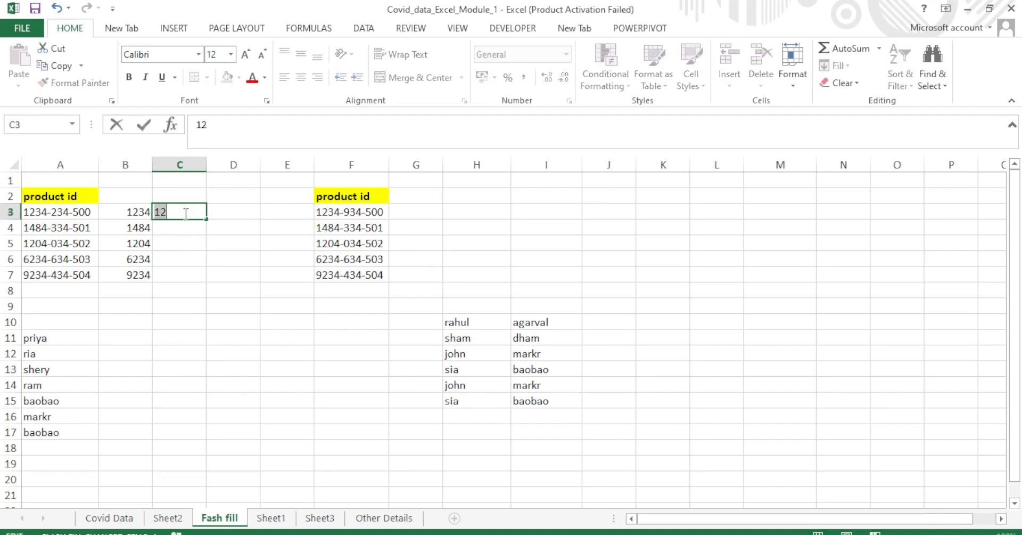
key(Return)
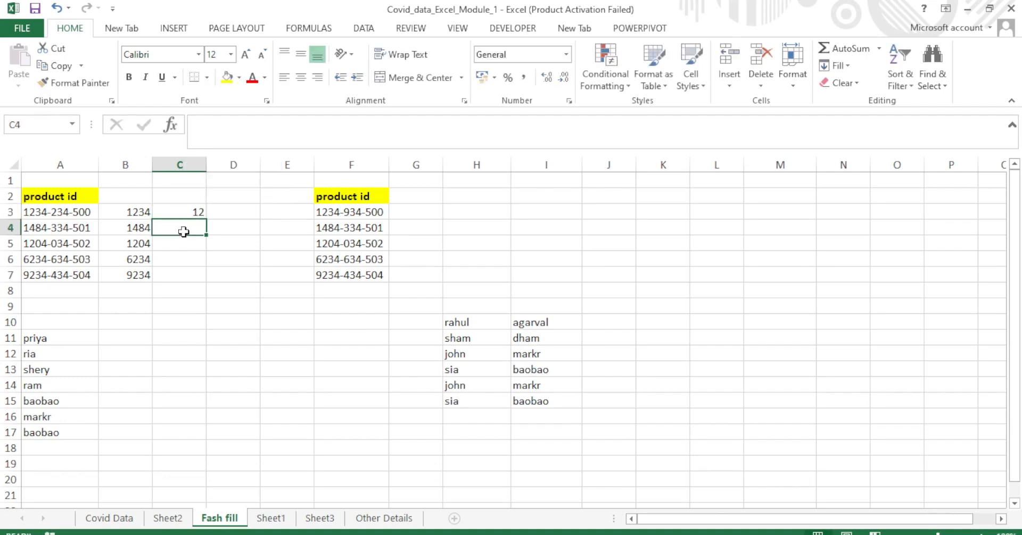
key(ctrl+e)
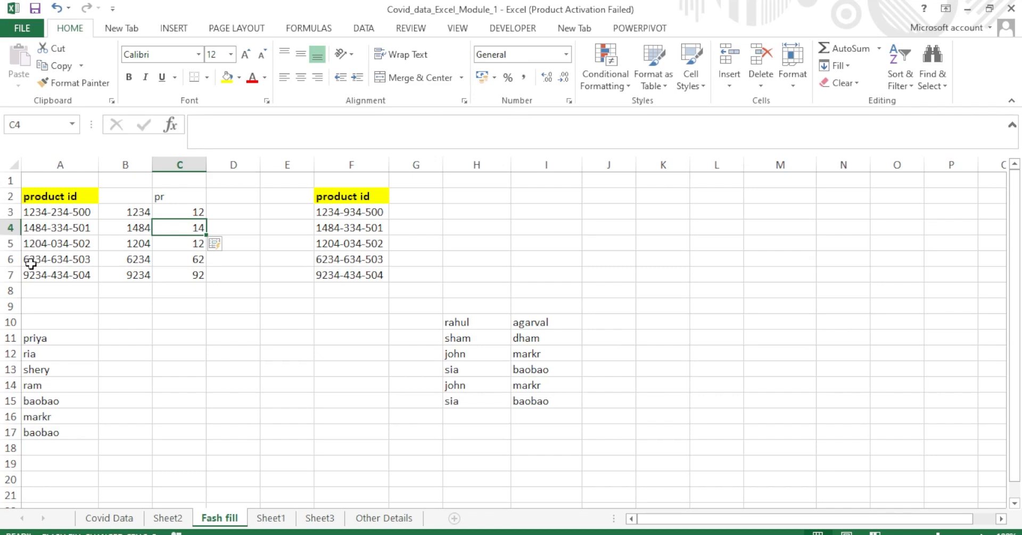
click(231, 216)
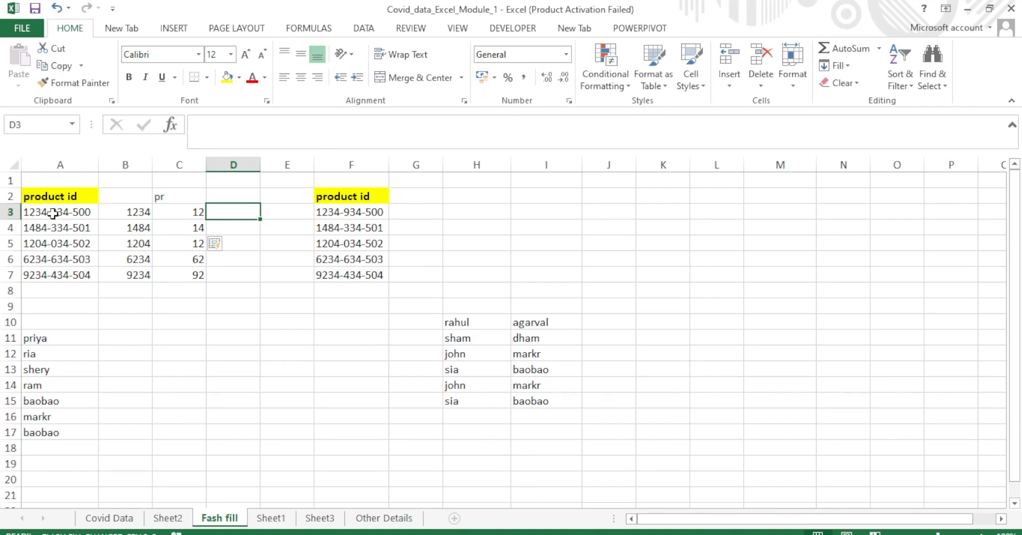
Type 1234- in D3 and Flash Fill column D to row 7 with four digits plus a hyphen.
double_click(233, 212)
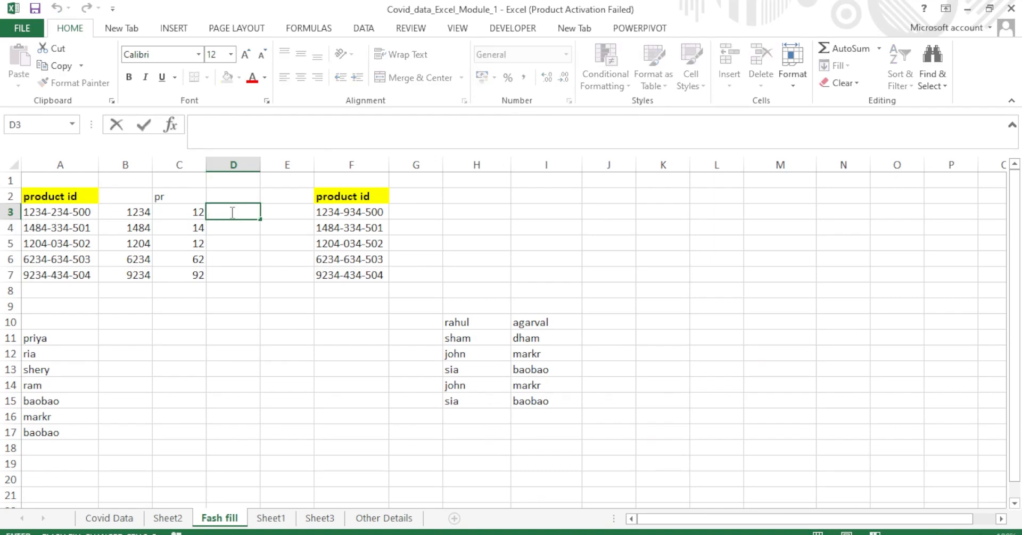
text(1234-)
key(Return)
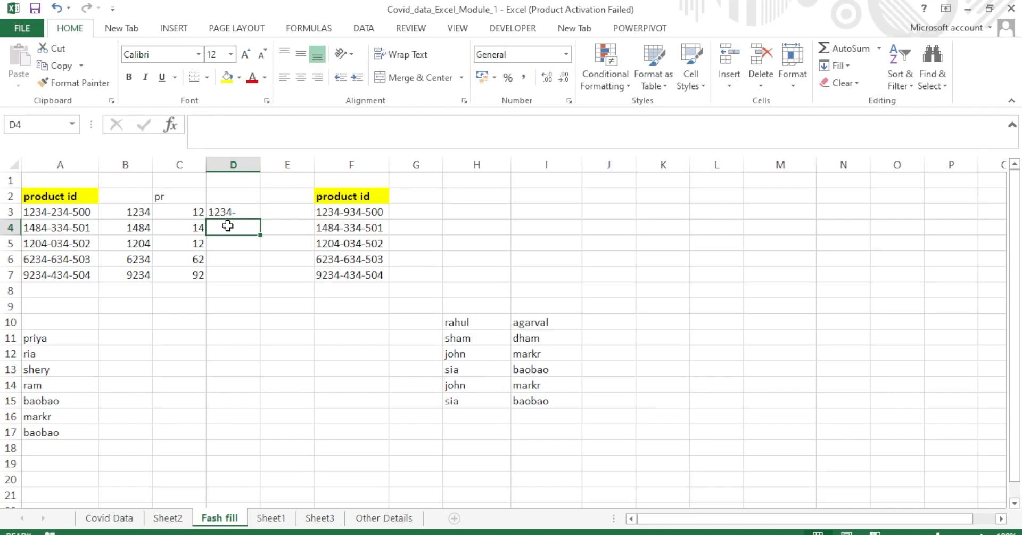
key(ctrl+e)
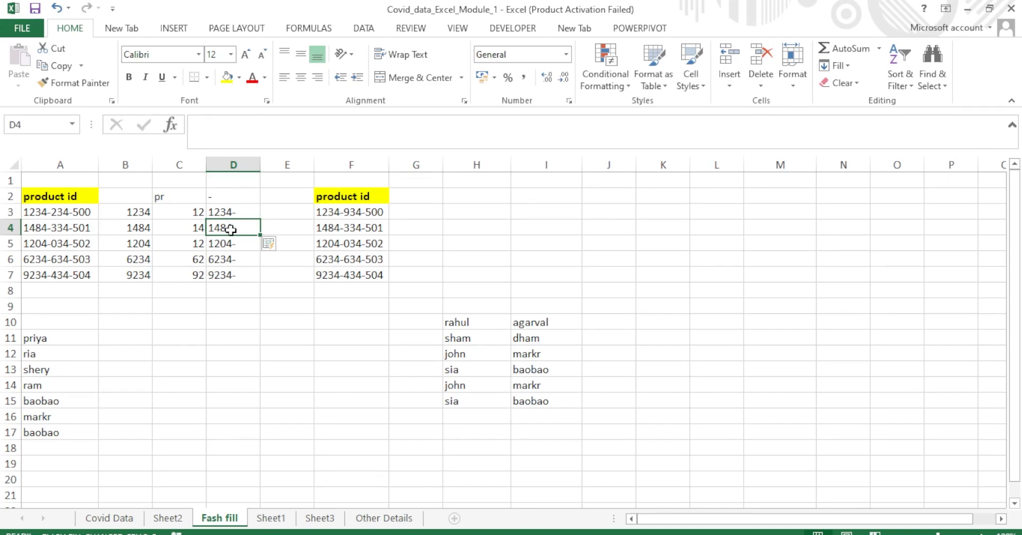
click(277, 216)
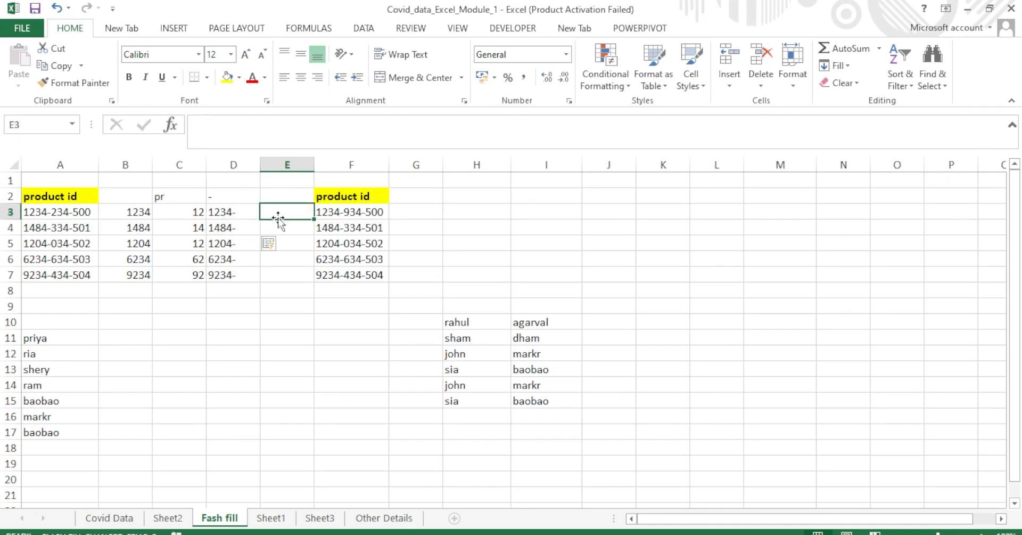
click(401, 213)
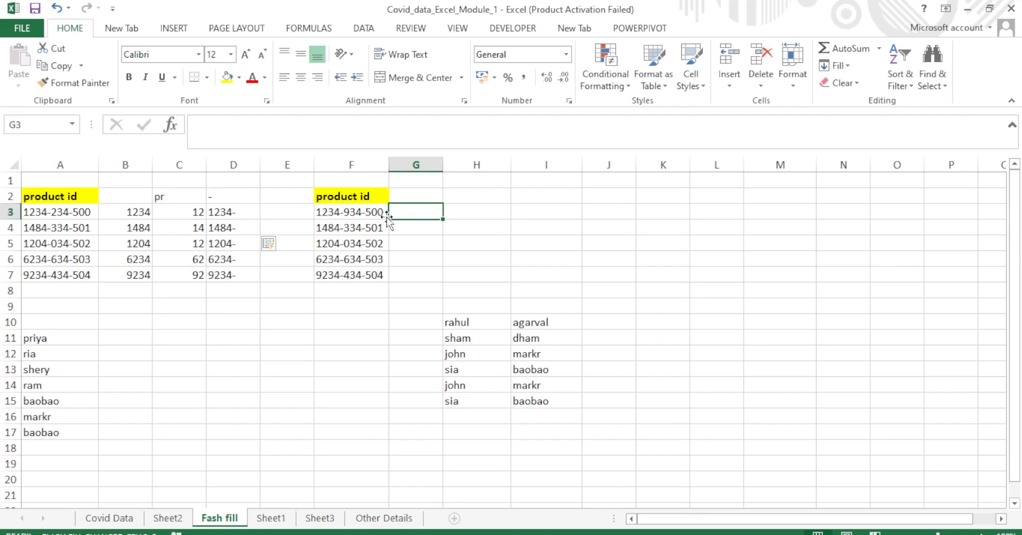
Enter 934 in G3 and Flash Fill G4:G7 with the middle digits (334, 34, 634, 434).
double_click(405, 214)
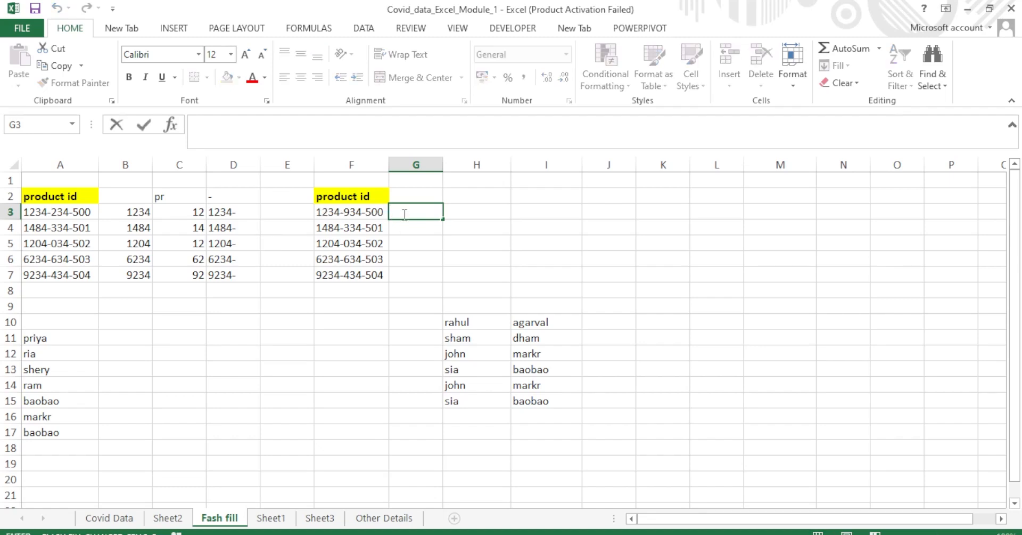
text(934)
key(ctrl+e)
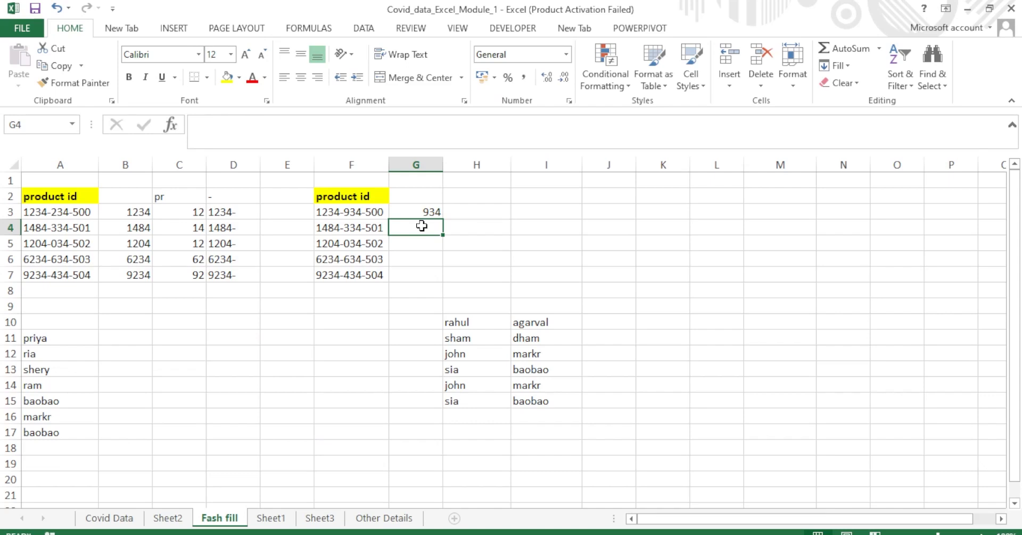
key(ctrl+e)
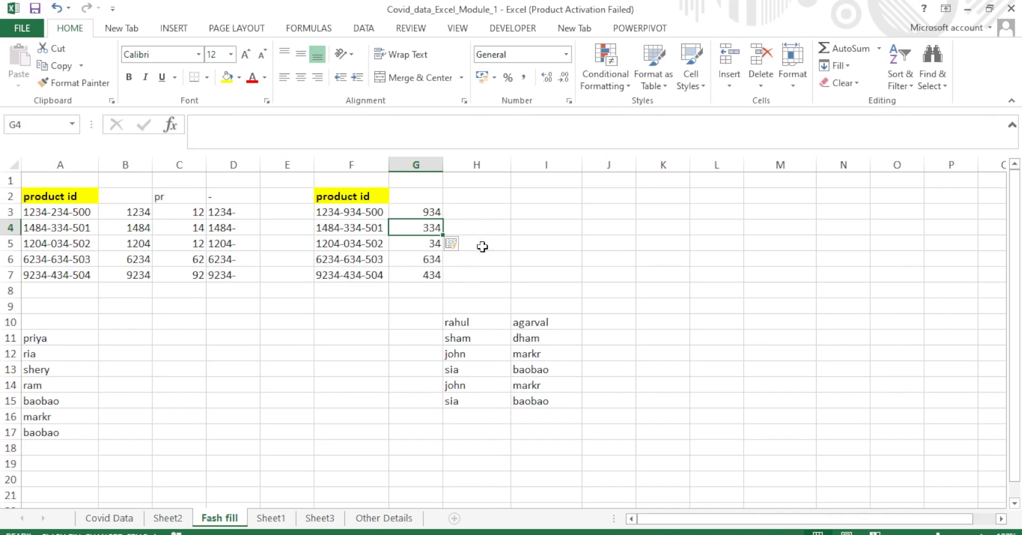
click(498, 233)
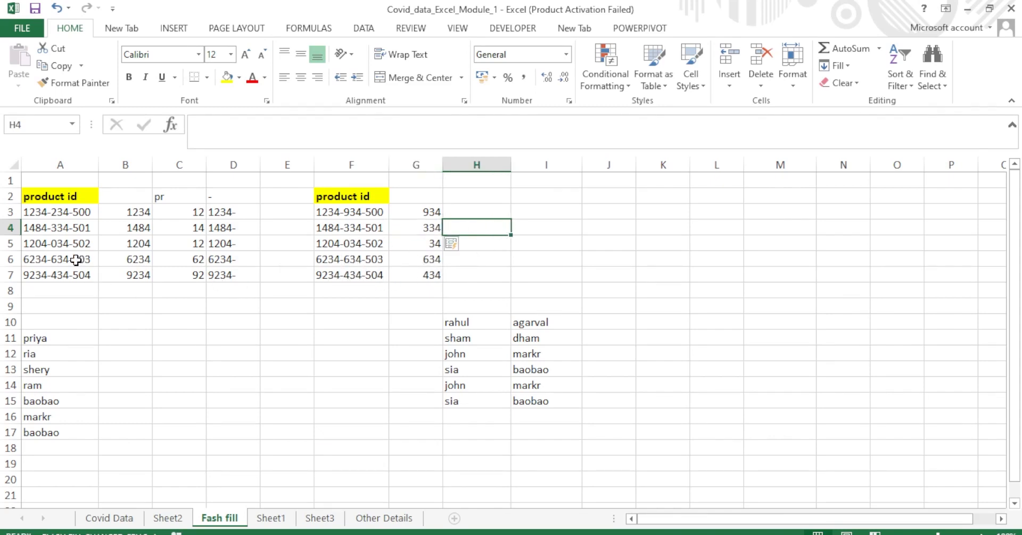
click(126, 343)
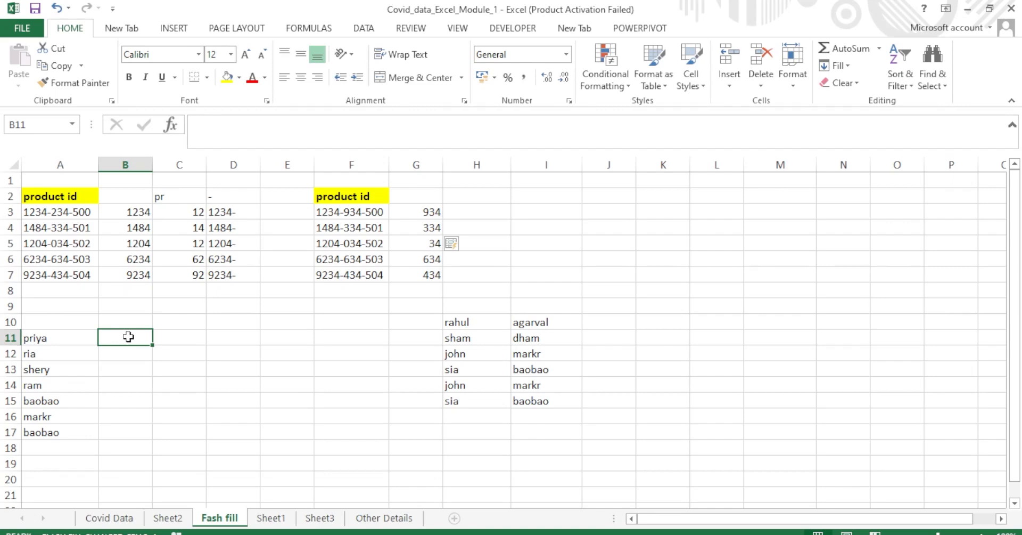
Enter p in B11 and Flash Fill first initials down B11:B17.
double_click(129, 336)
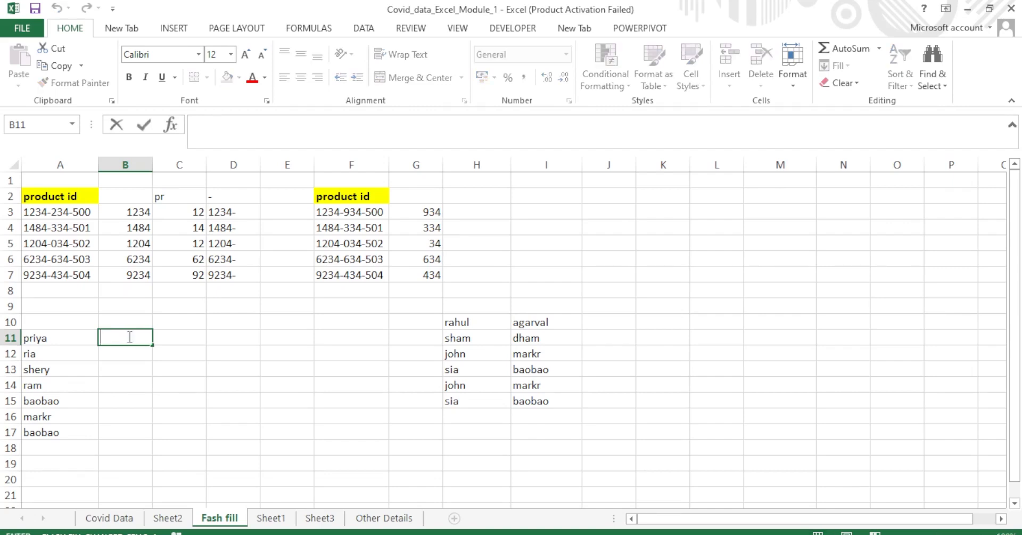
text(p)
key(Return)
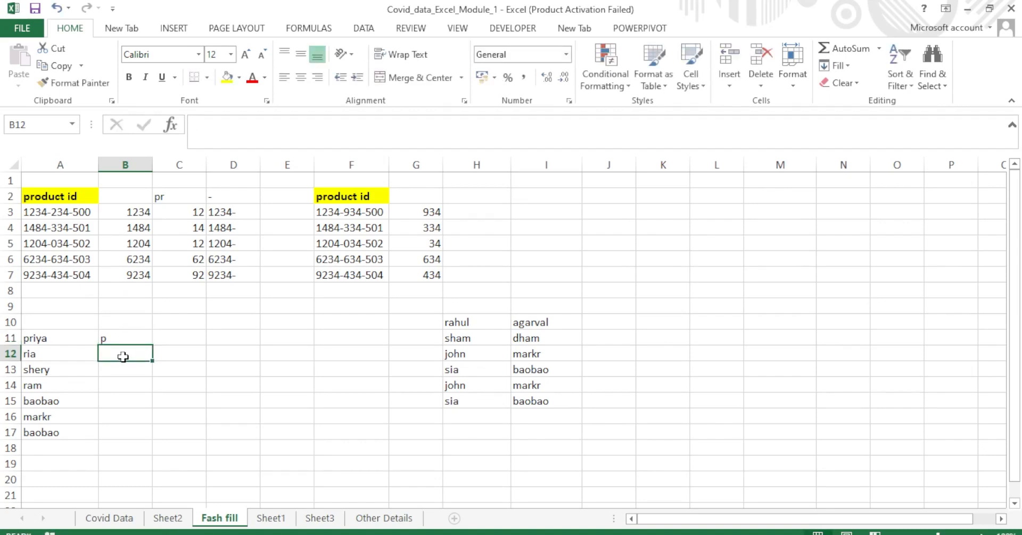
key(ctrl+e)
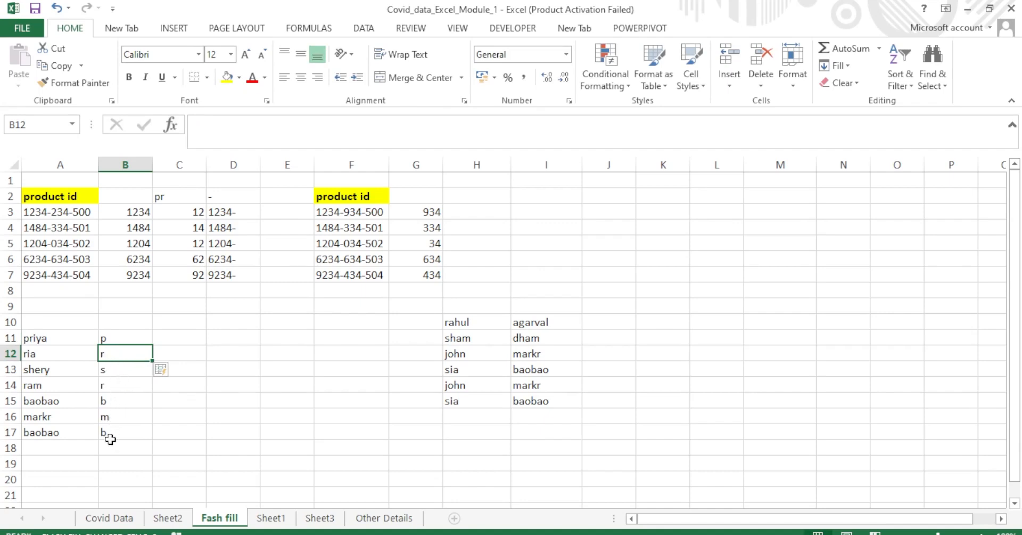
Enter pri and ria in column C and accept the suggested three-letter fills through C17.
click(182, 340)
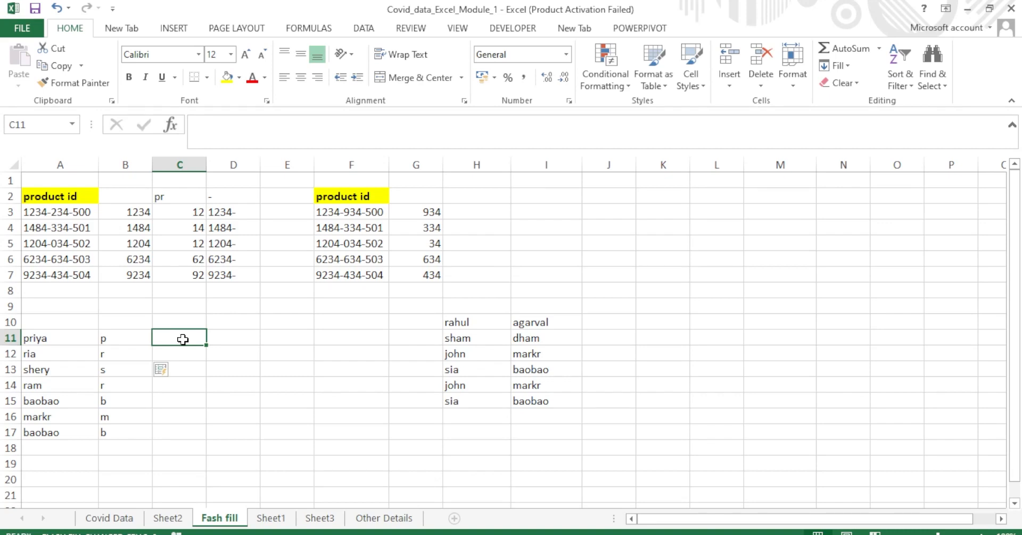
double_click(183, 339)
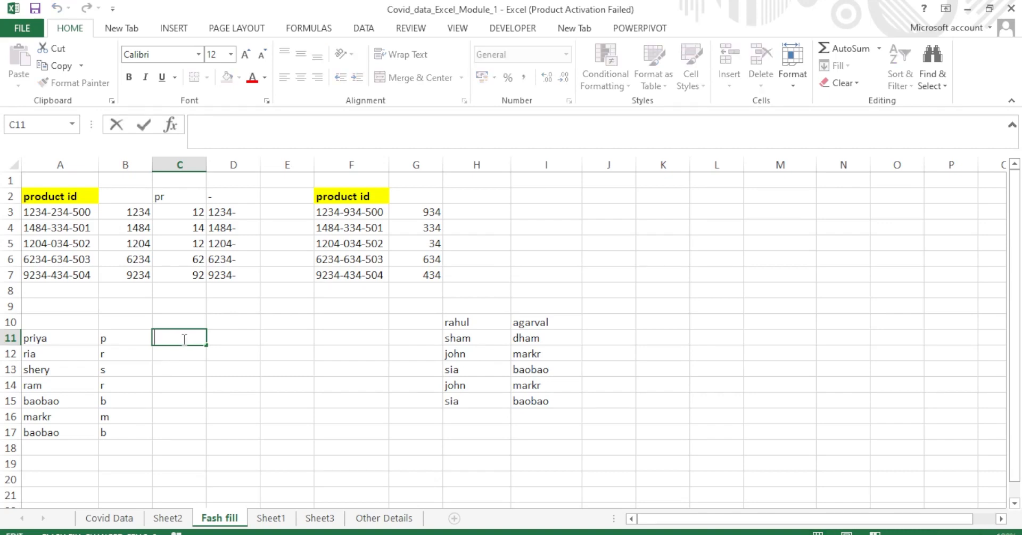
text(pri)
key(Return)
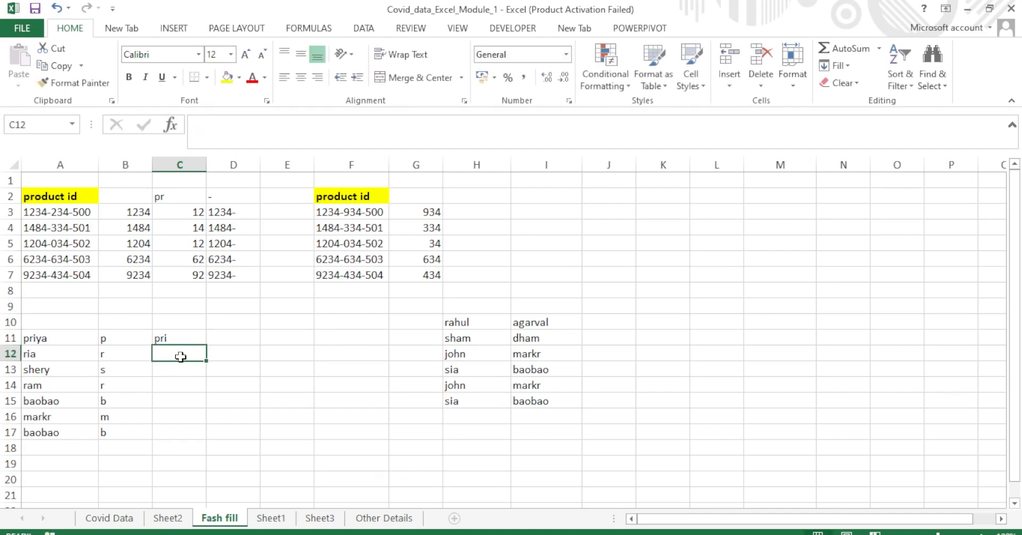
text(ria)
click(263, 358)
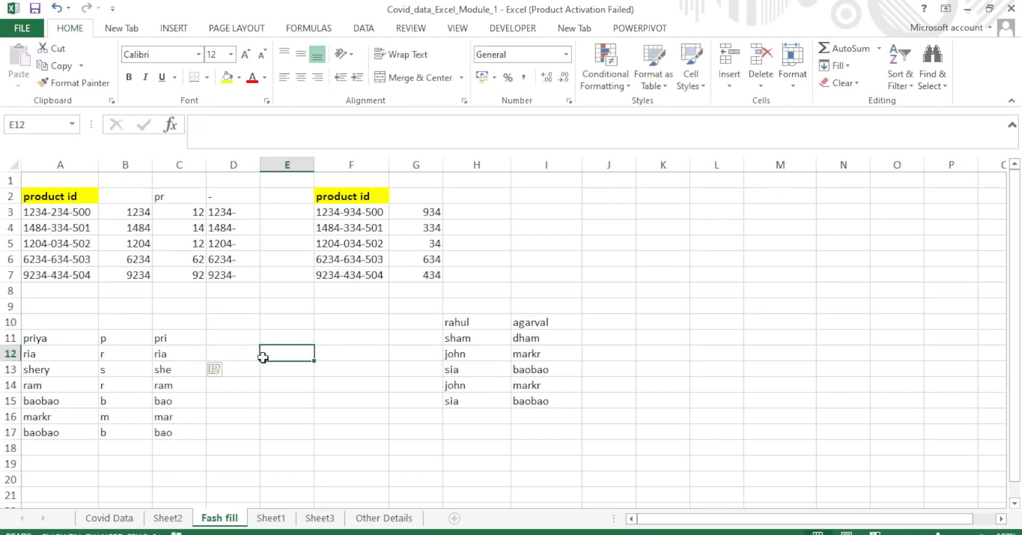
click(620, 323)
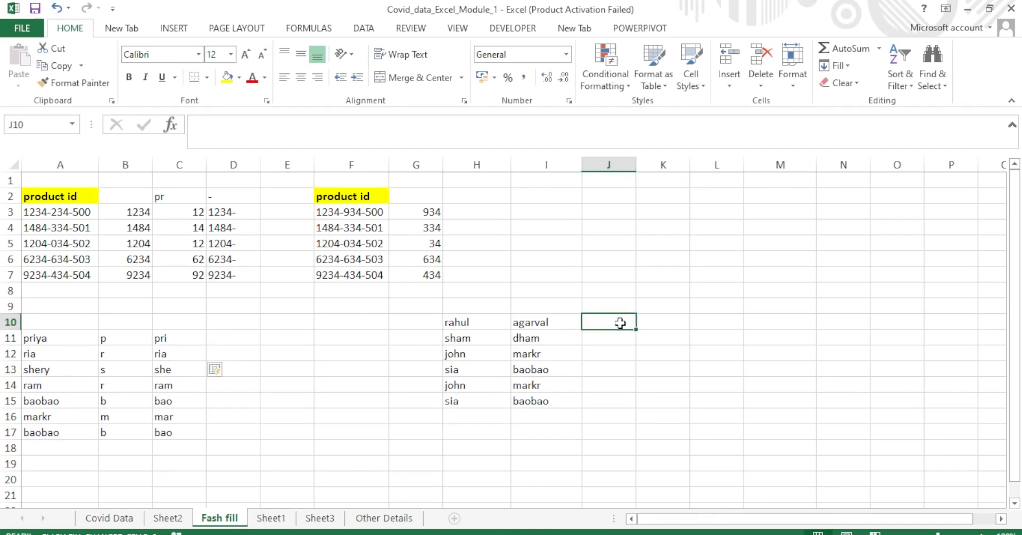
drag(636, 164, 648, 165)
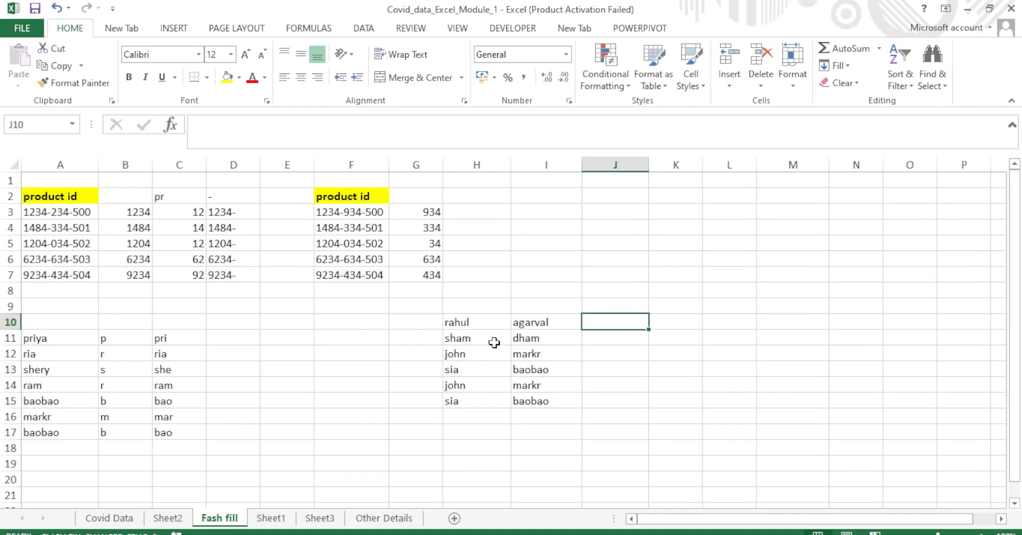
double_click(593, 322)
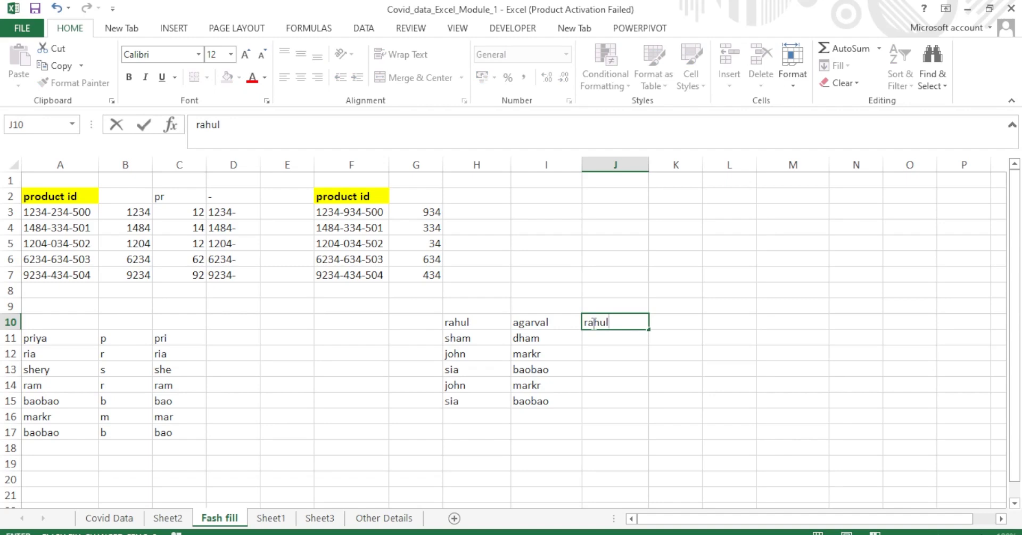
key(Return)
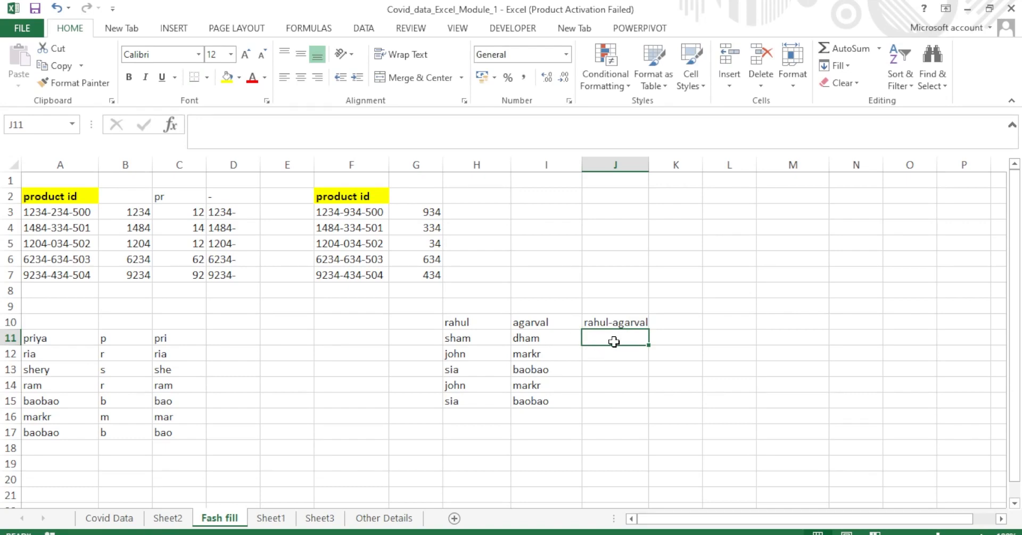
click(752, 304)
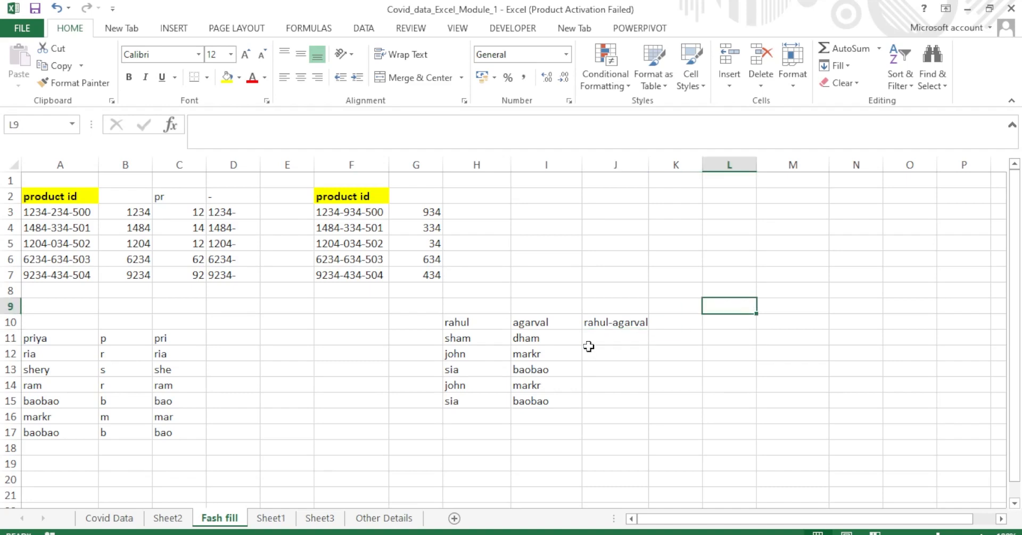
drag(649, 165, 670, 165)
click(611, 341)
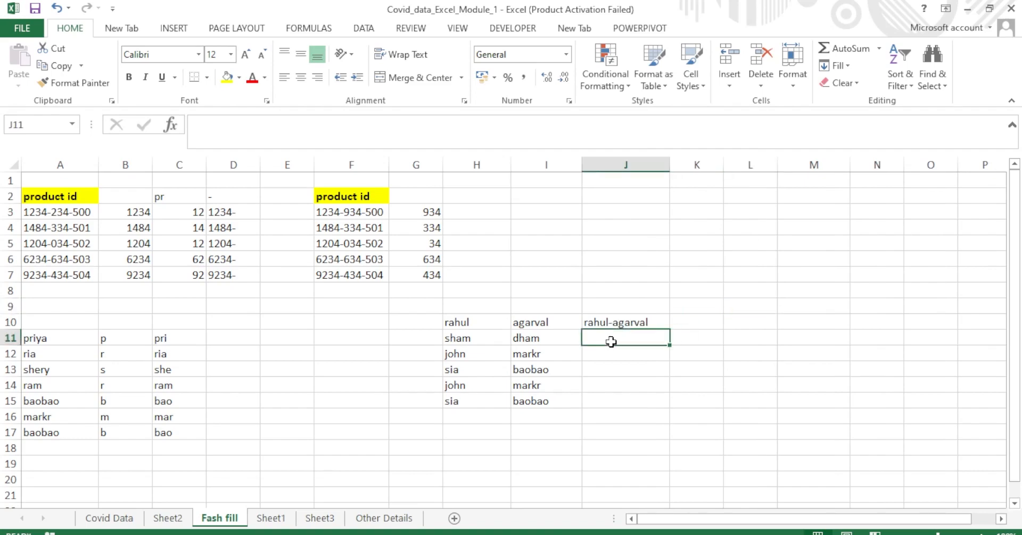
click(630, 322)
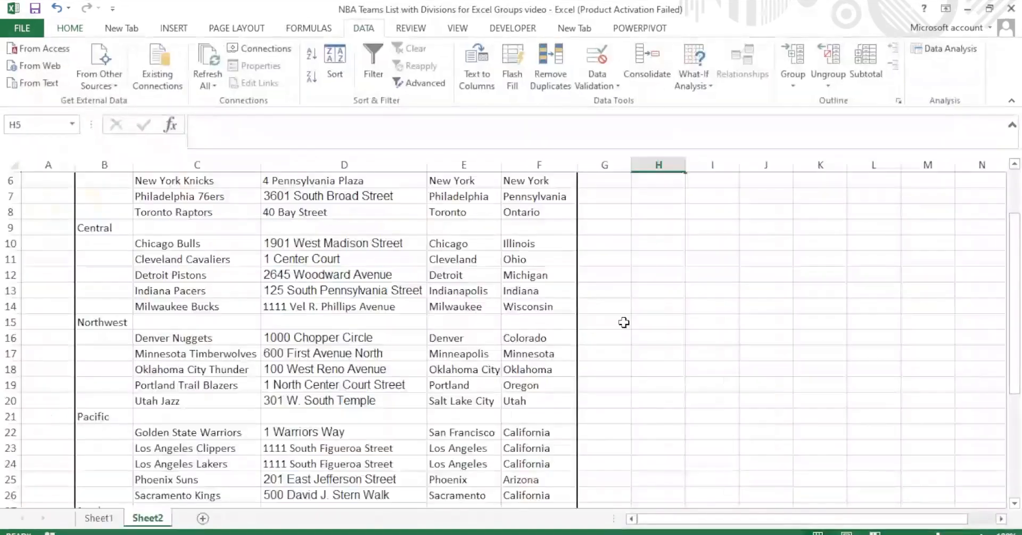
mouse_move(565, 533)
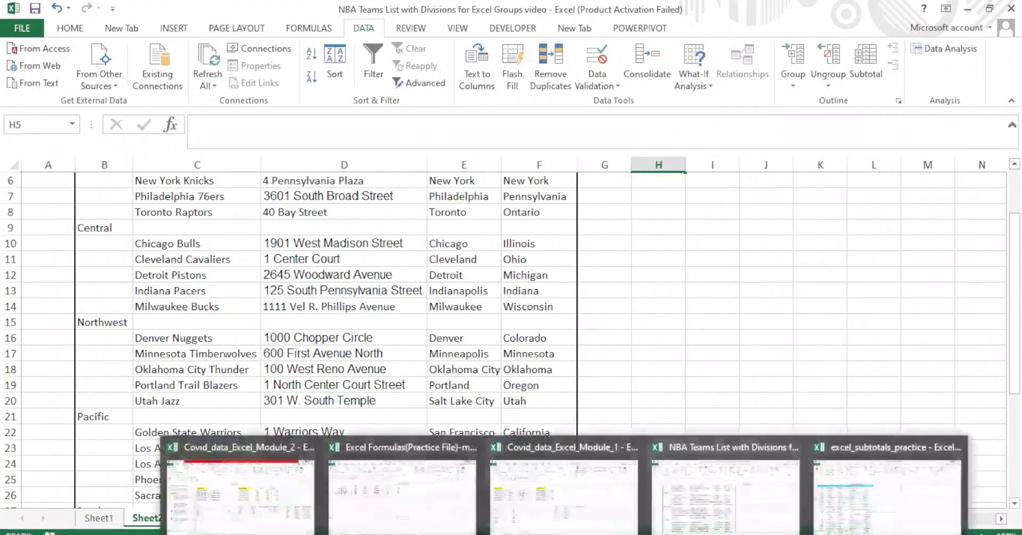
click(564, 485)
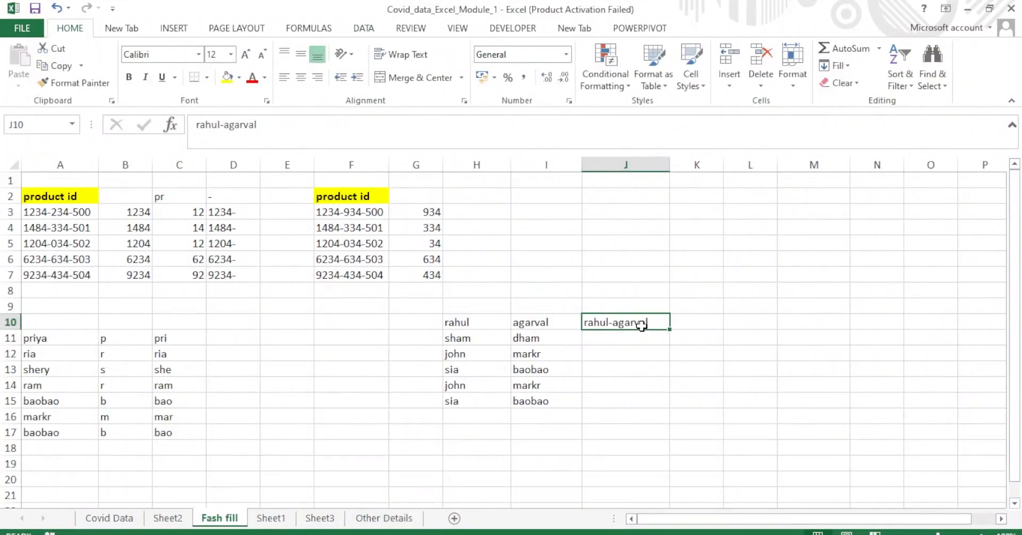
click(611, 341)
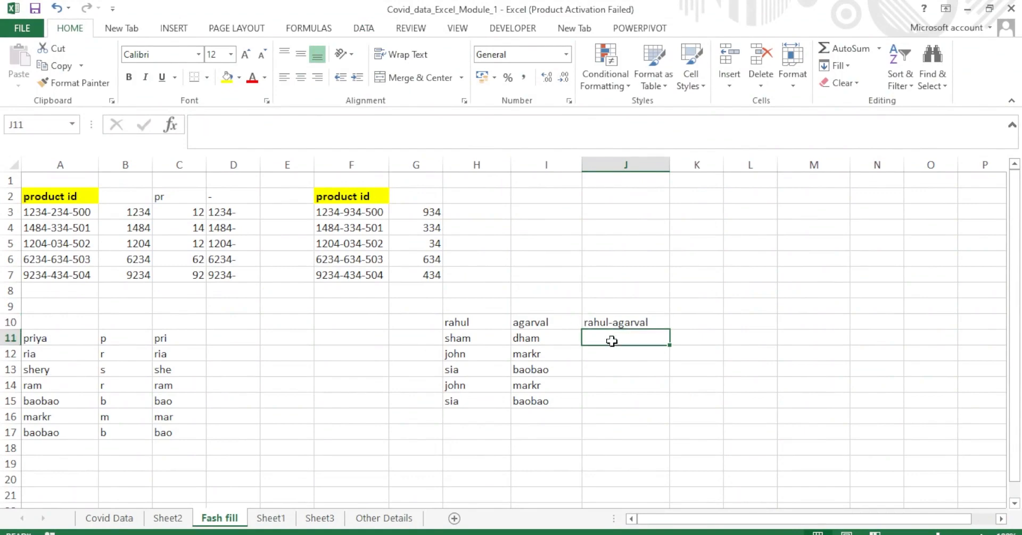
key(ctrl+e)
click(792, 294)
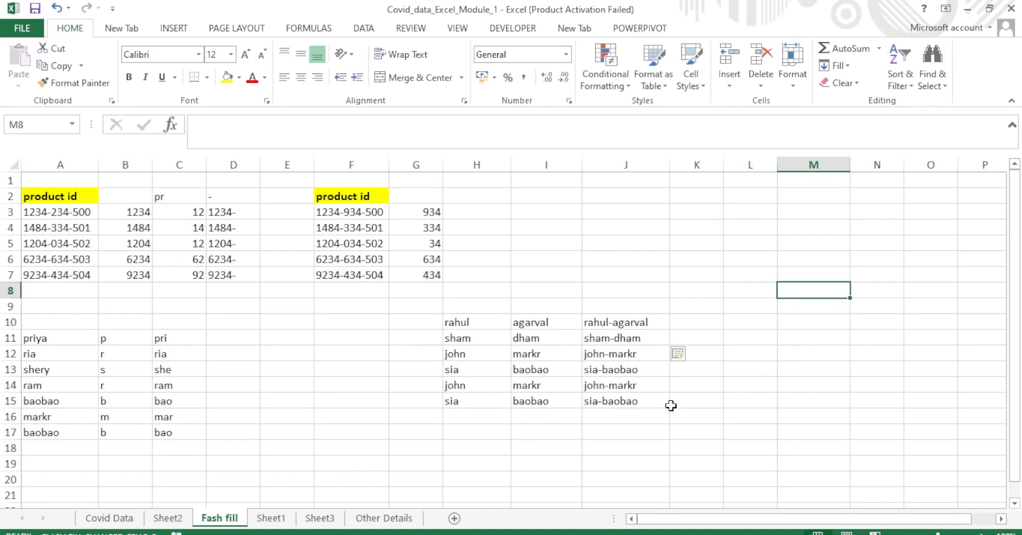
click(713, 405)
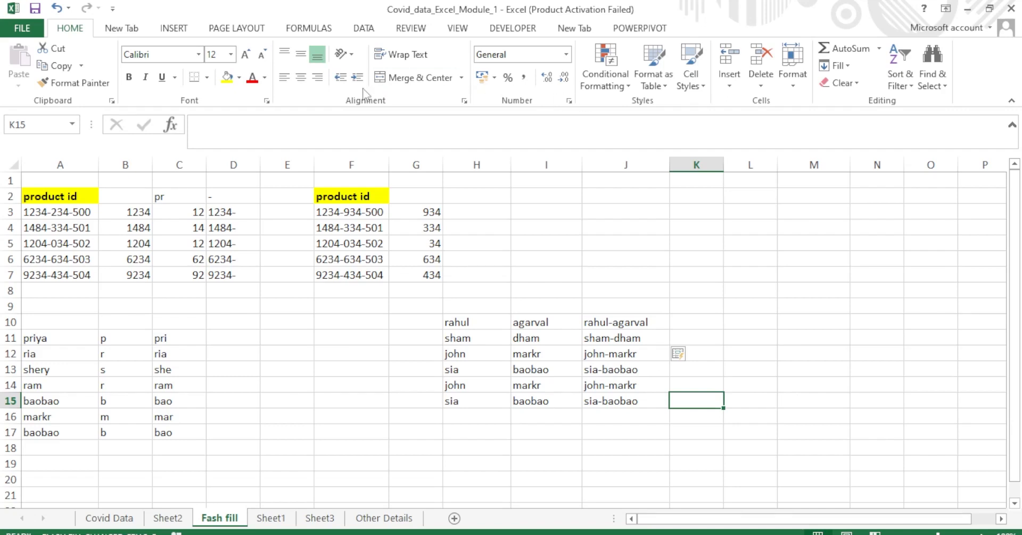
click(162, 77)
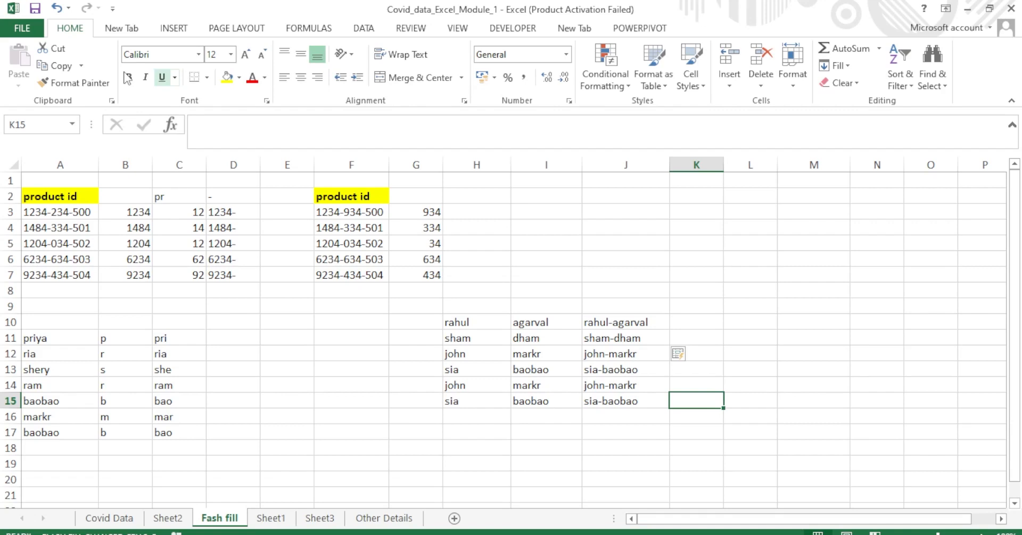
Show the custom New Tab, then open the Backstage Info page for Covid_data_Excel_Module_1.
click(124, 32)
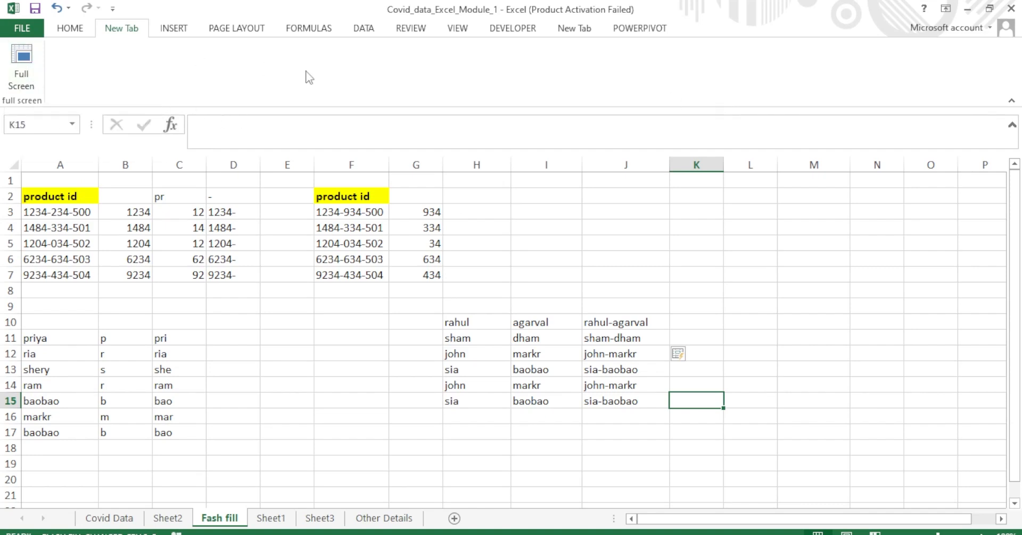
click(28, 25)
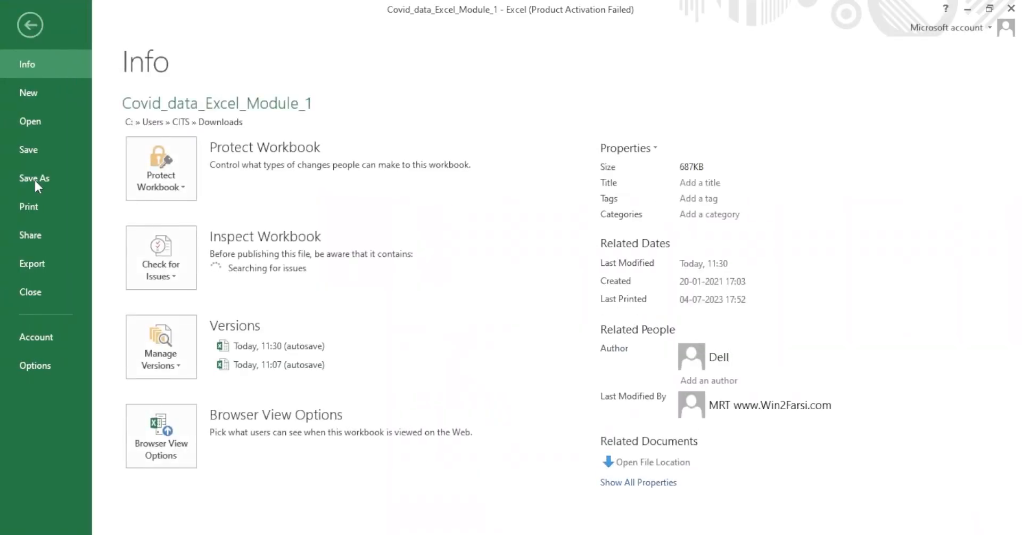
Open Excel Options on Customize the Ribbon and expand the Home and Insert tab groups.
click(30, 365)
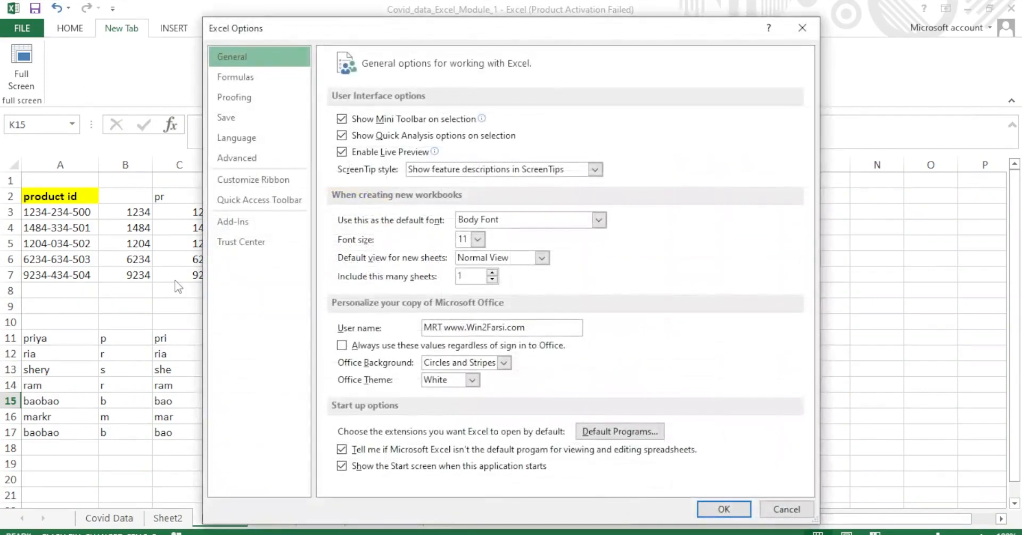
click(245, 182)
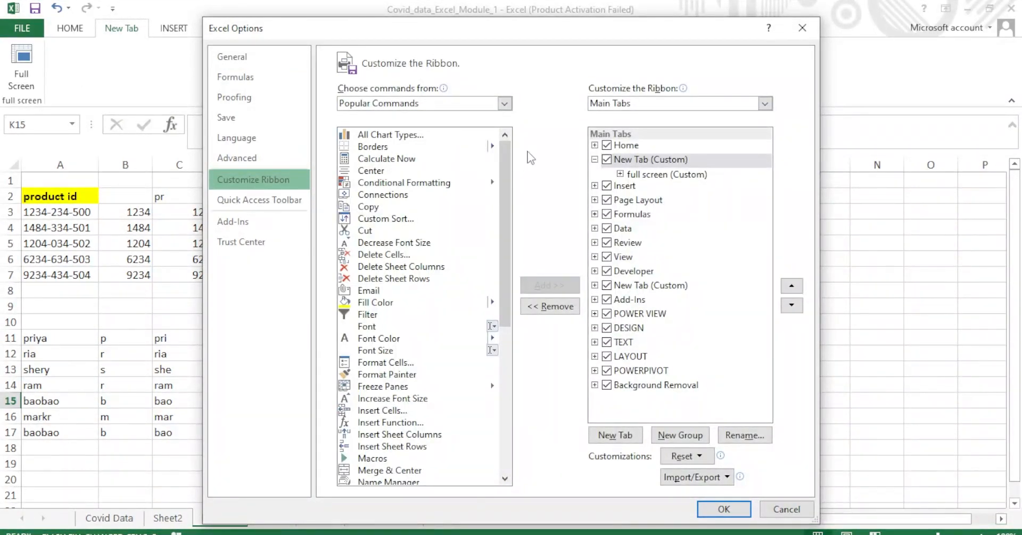
click(596, 146)
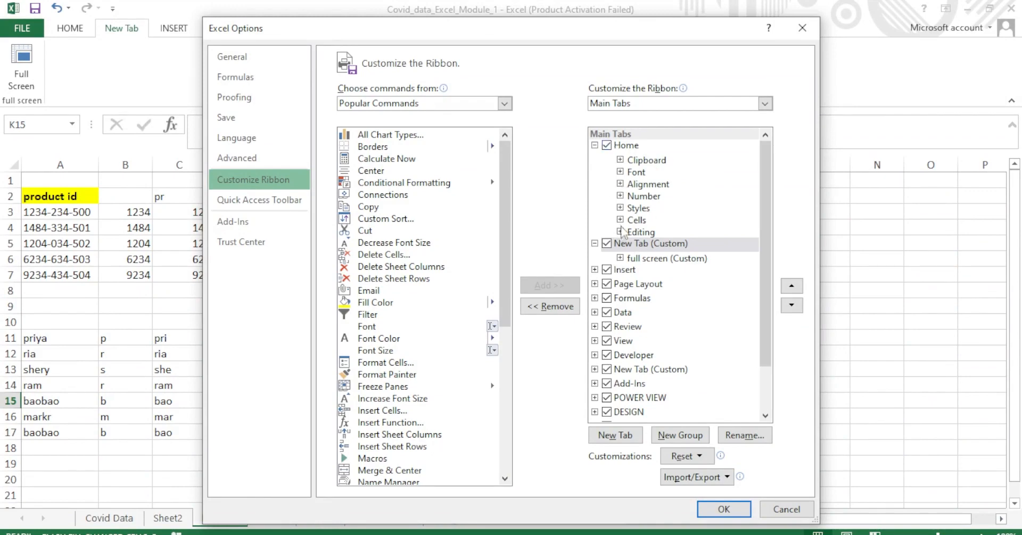
click(595, 244)
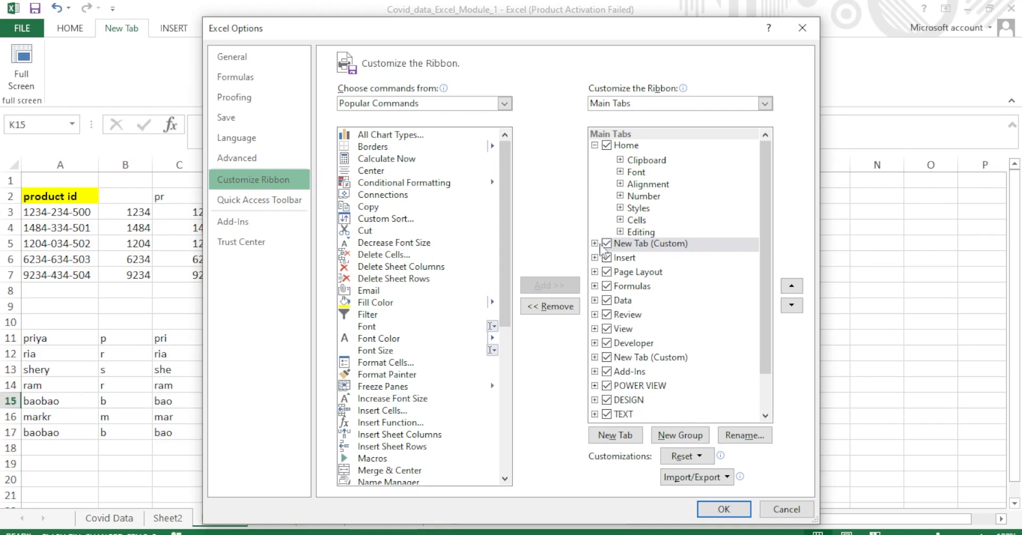
click(595, 257)
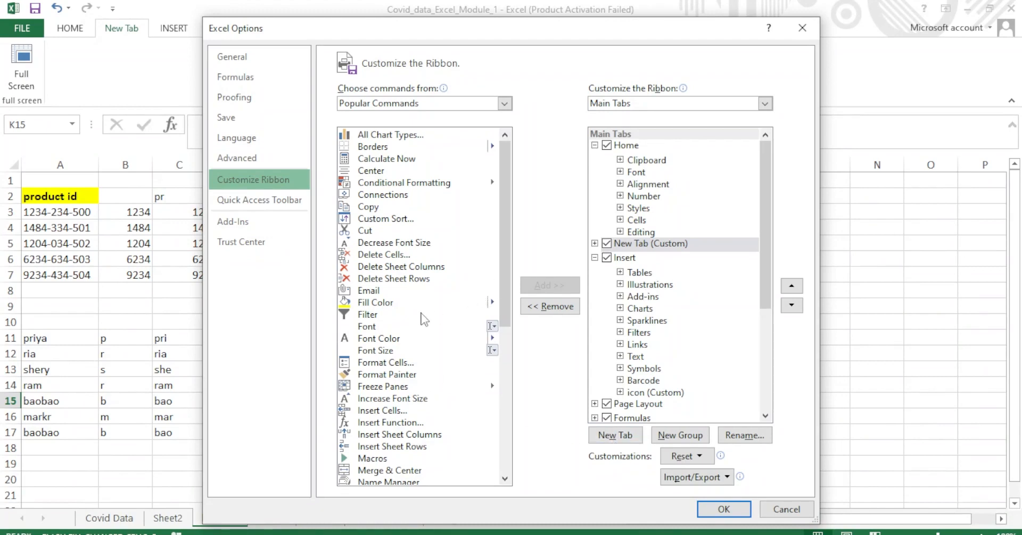
Select Filter and the Home tab's Number group, then close Excel Options without adding anything.
click(394, 317)
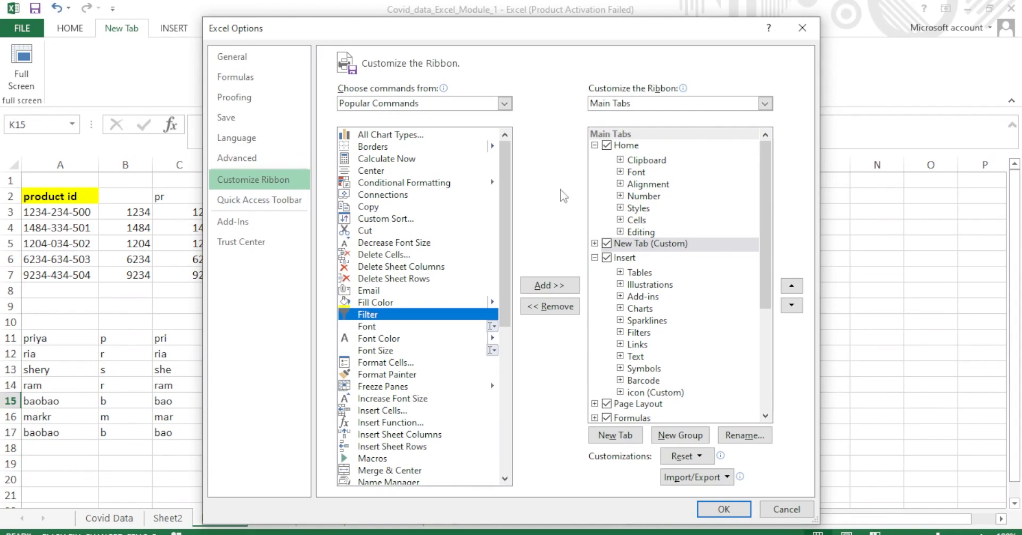
click(655, 197)
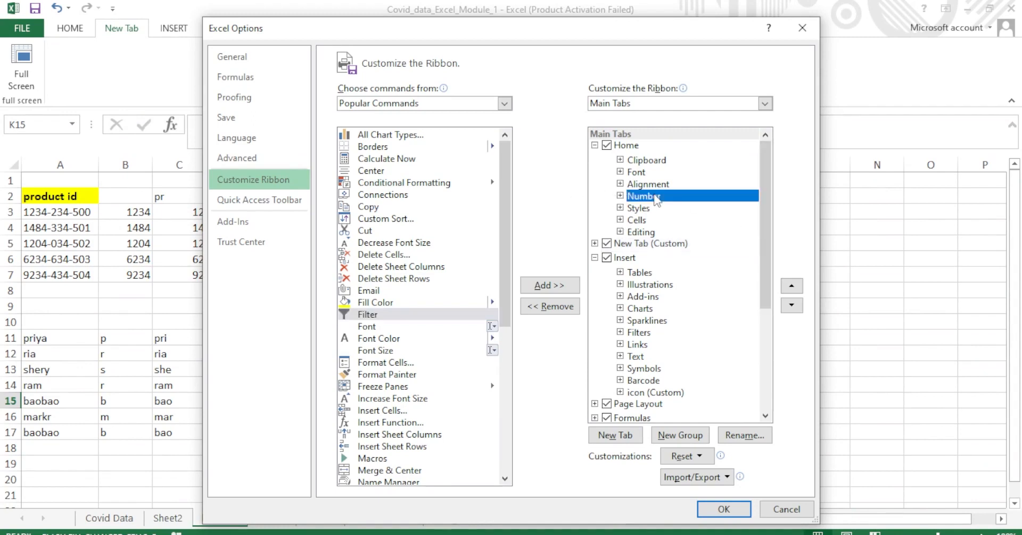
click(443, 314)
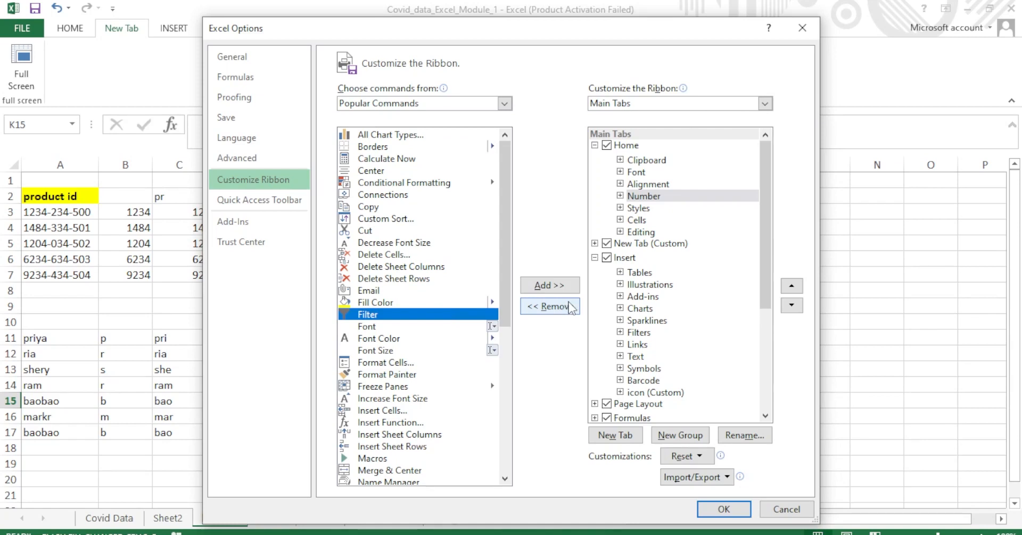
click(803, 30)
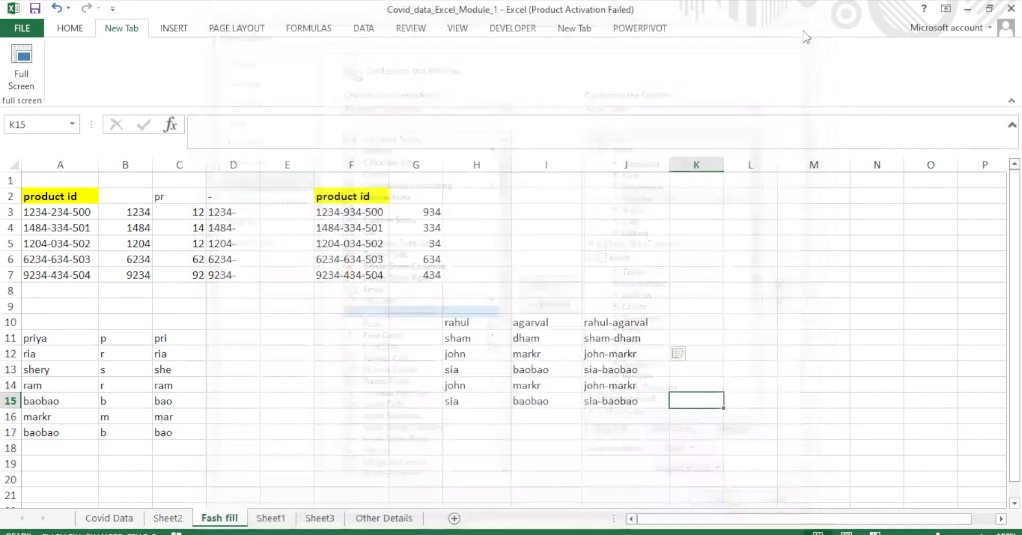
Switch to the NBA Teams List with Divisions workbook and scroll back to the header row.
click(641, 259)
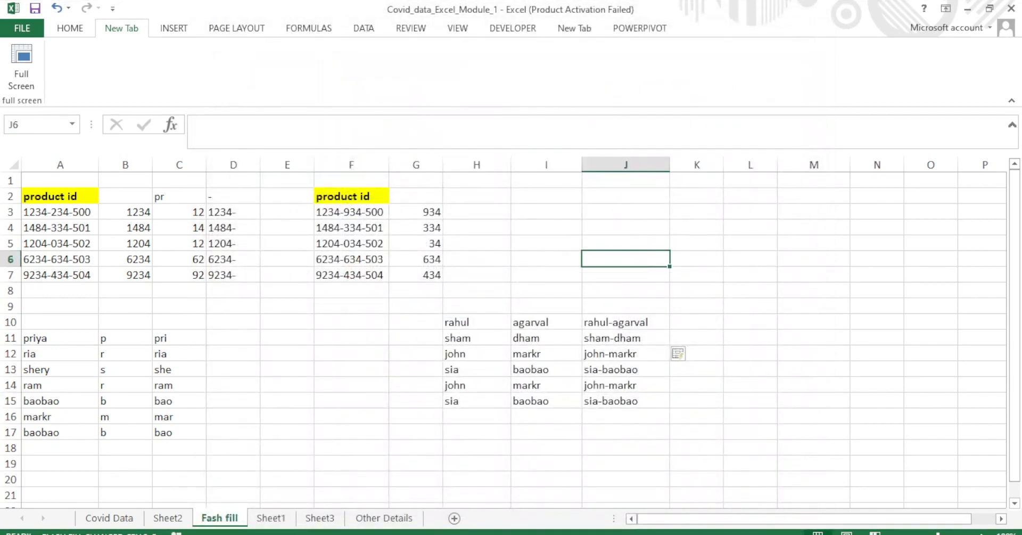
mouse_move(565, 534)
mouse_move(731, 484)
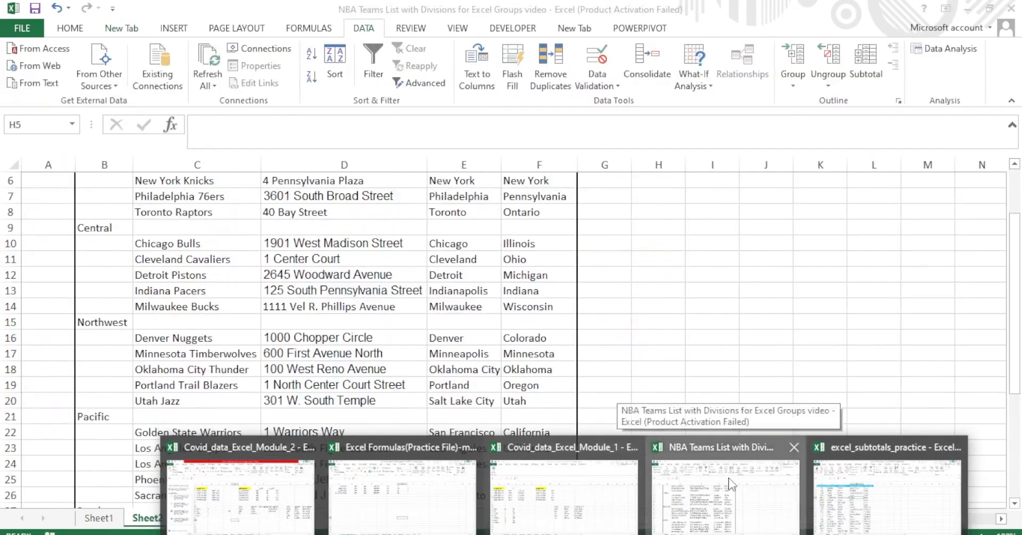
click(731, 483)
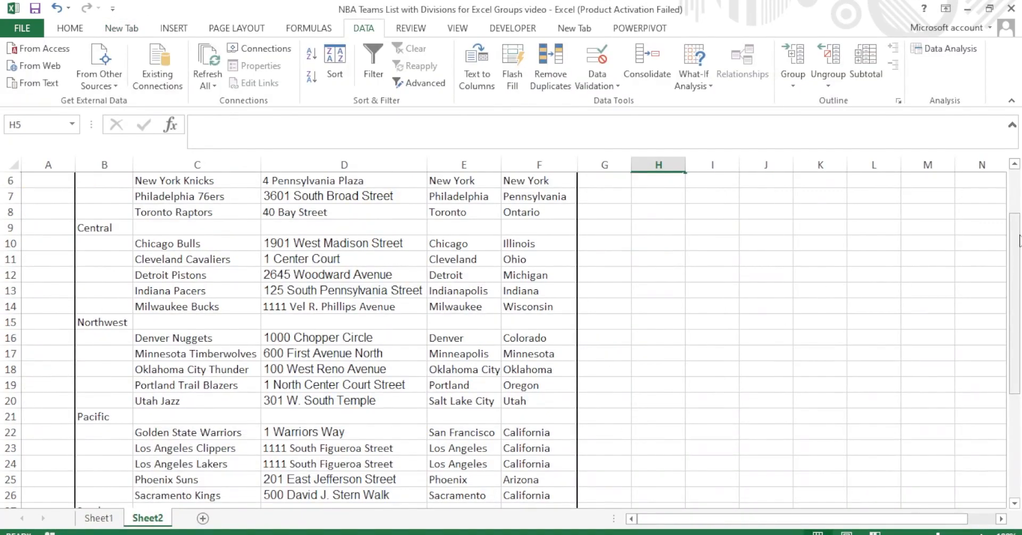
drag(1015, 277, 1019, 176)
click(764, 343)
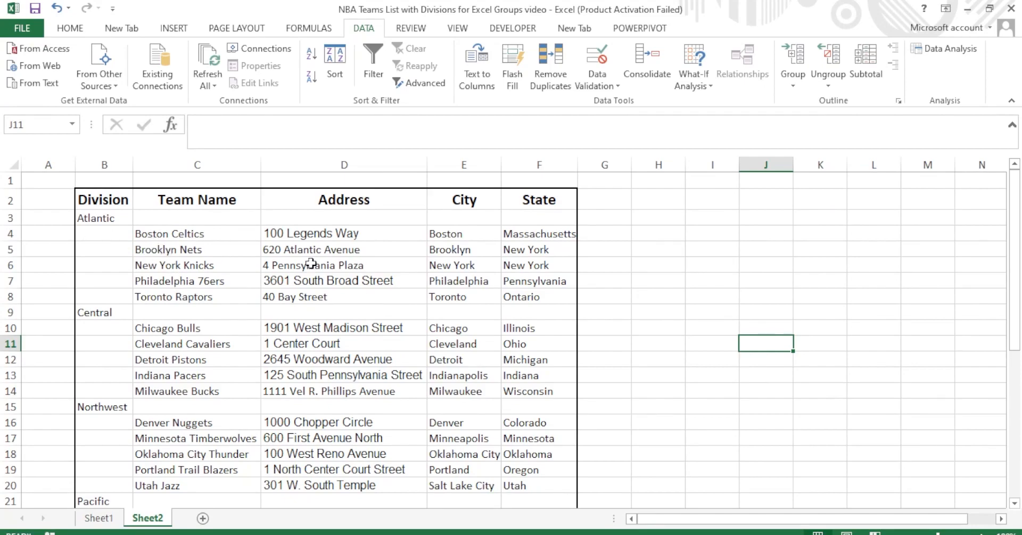
mouse_move(1018, 204)
mouse_down()
mouse_move(1017, 359)
mouse_move(1017, 204)
mouse_up()
click(587, 278)
Click through team cells such as Brooklyn Nets, Toronto Raptors and the 76ers address.
click(395, 286)
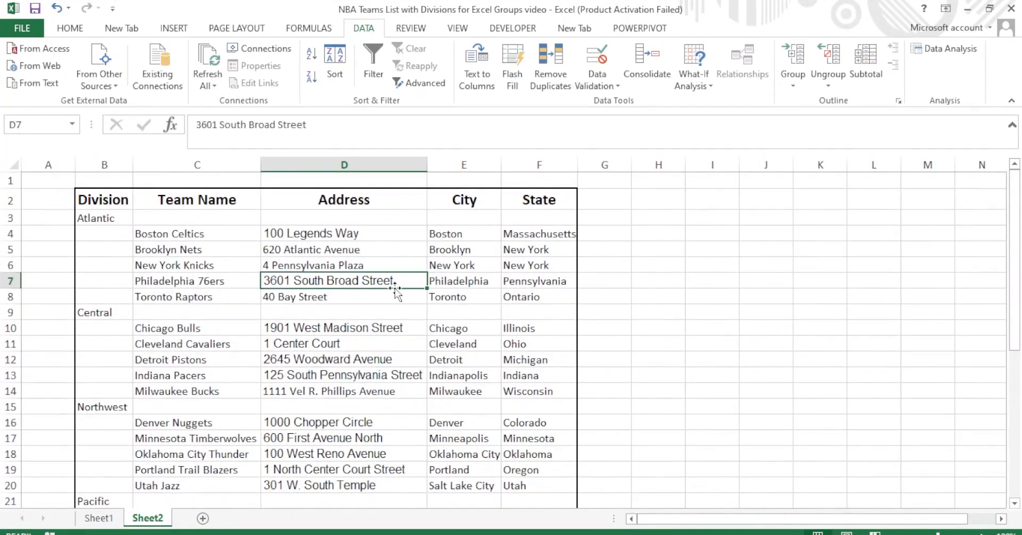
click(187, 252)
click(189, 293)
click(338, 255)
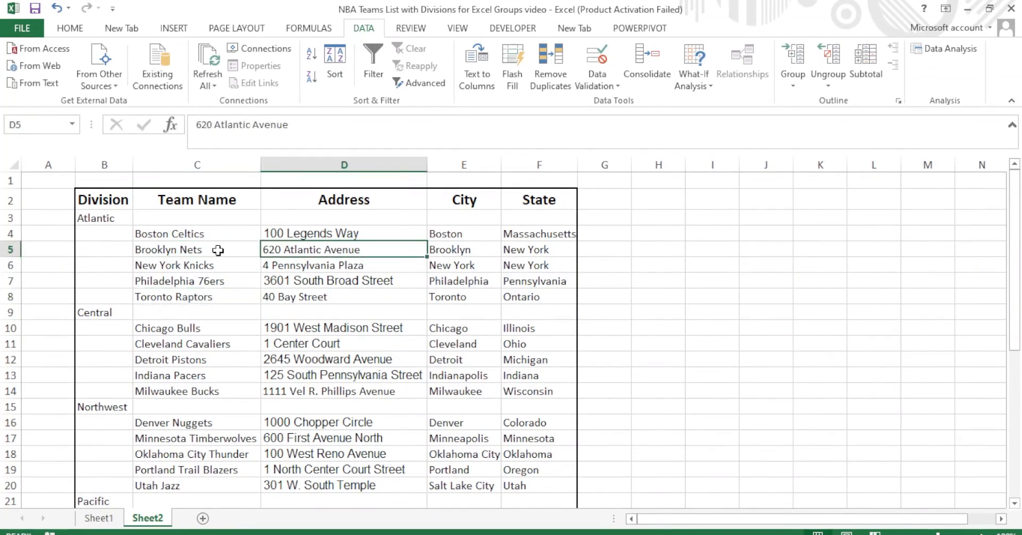
click(145, 247)
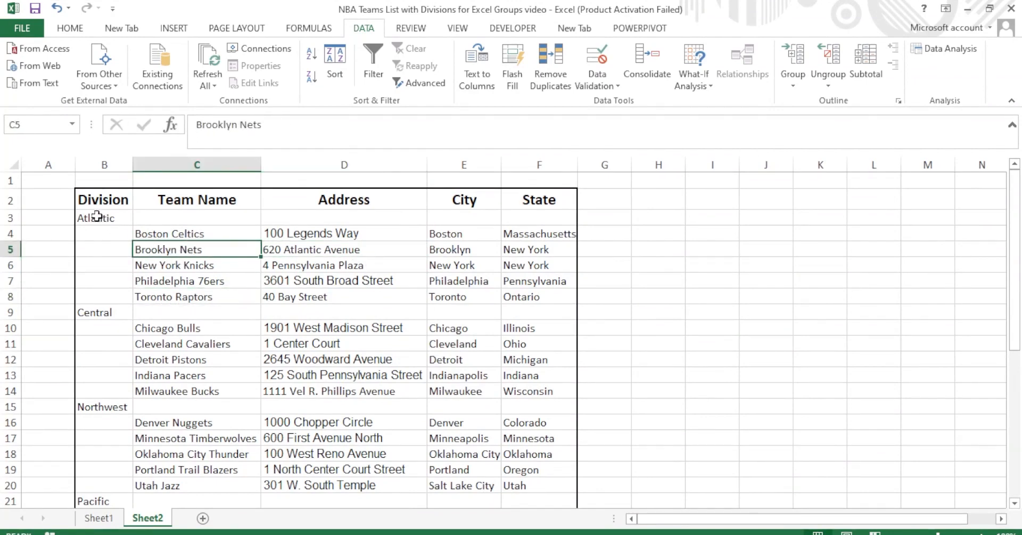
Group the Atlantic team rows 4–8 (C4:F8) as rows and collapse the group.
drag(156, 232, 529, 293)
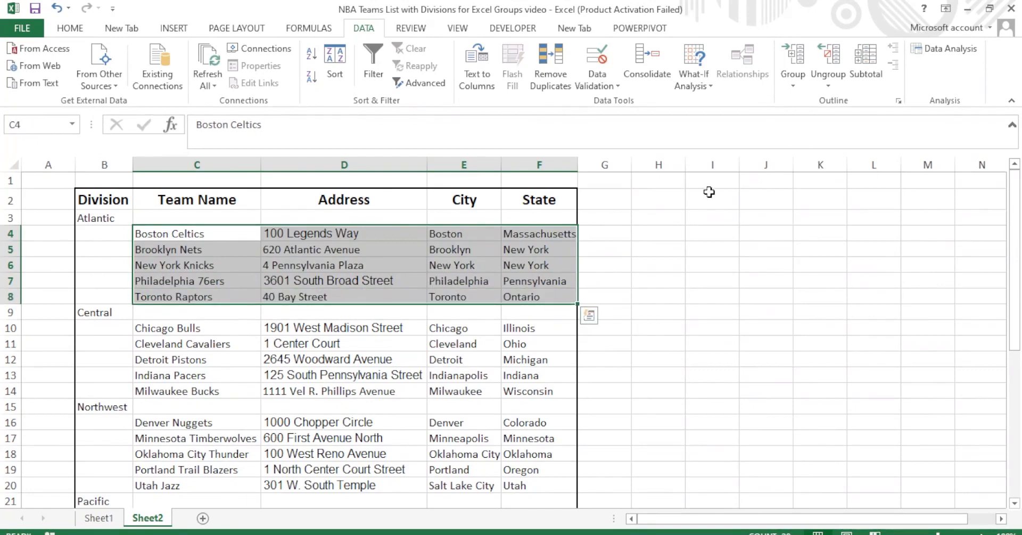
click(804, 89)
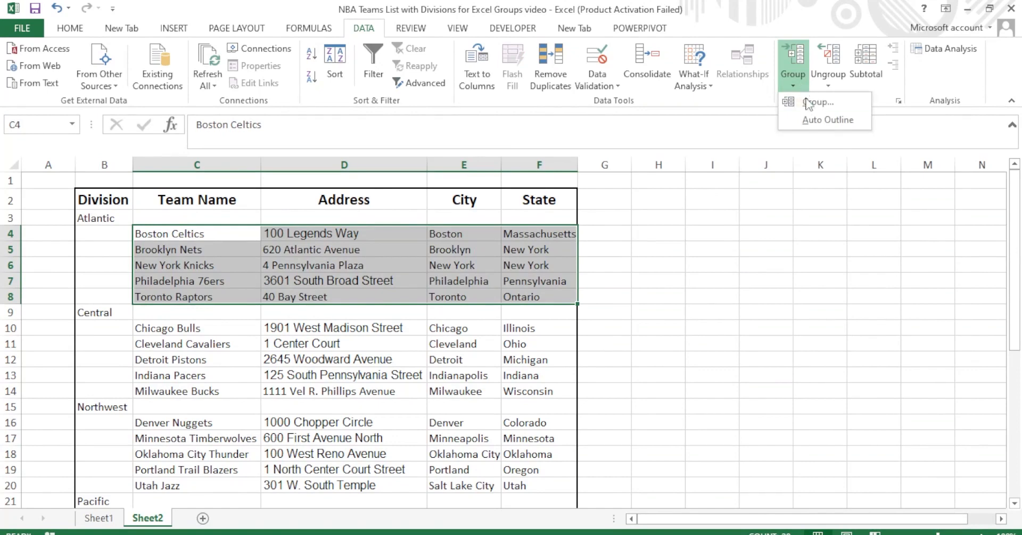
click(811, 101)
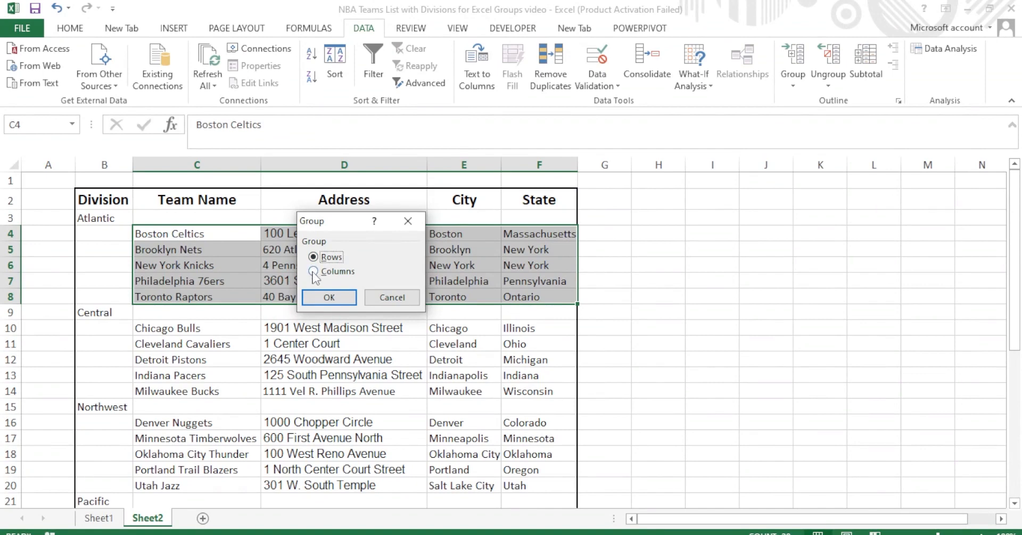
click(315, 296)
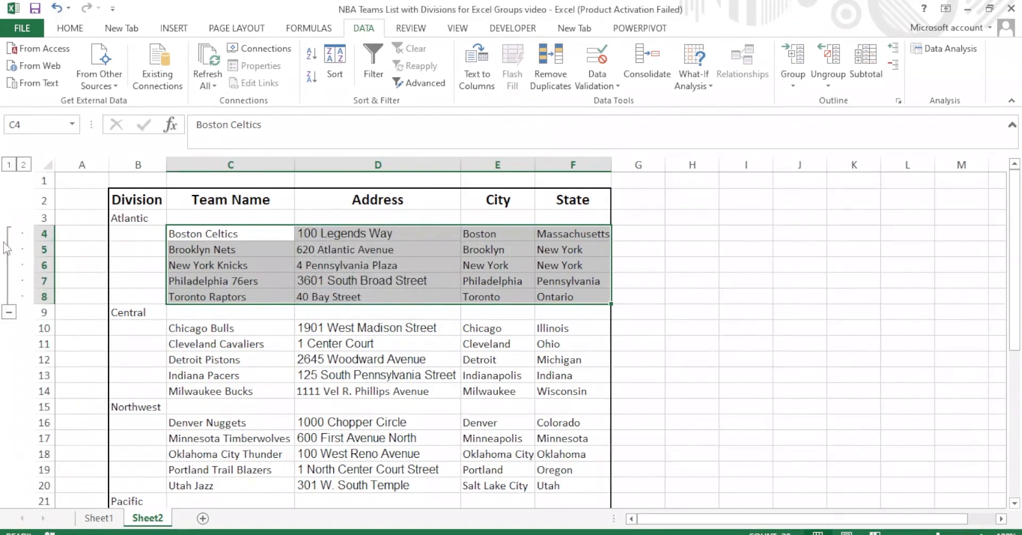
click(8, 311)
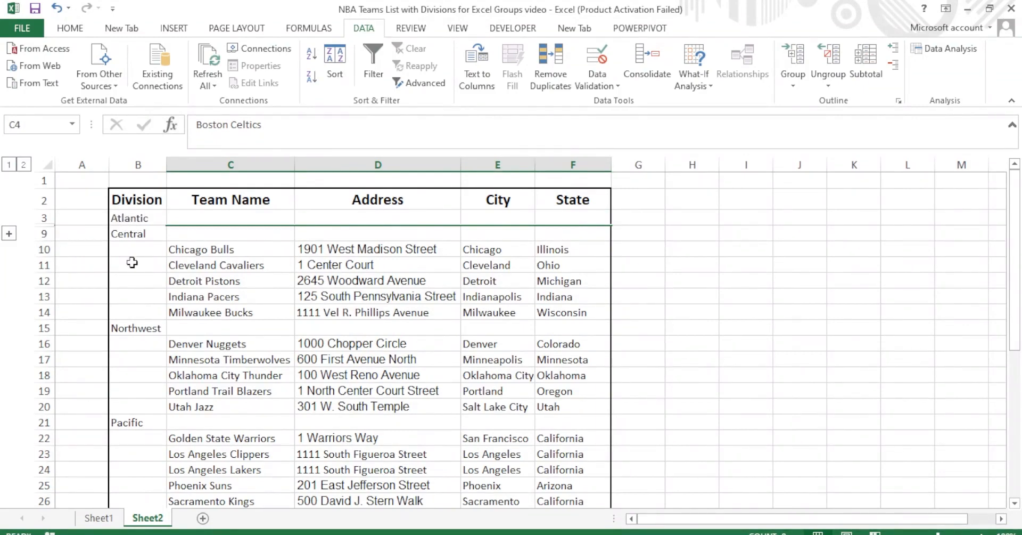
Group the Central team rows 10–14 with Shift+Alt+Right and collapse them.
drag(200, 248, 577, 313)
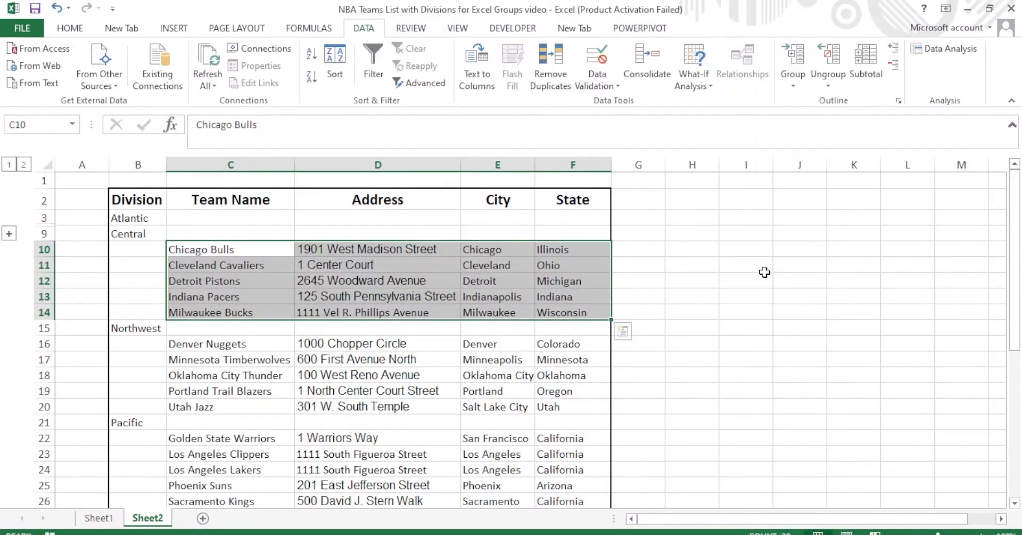
key(alt+shift+Right)
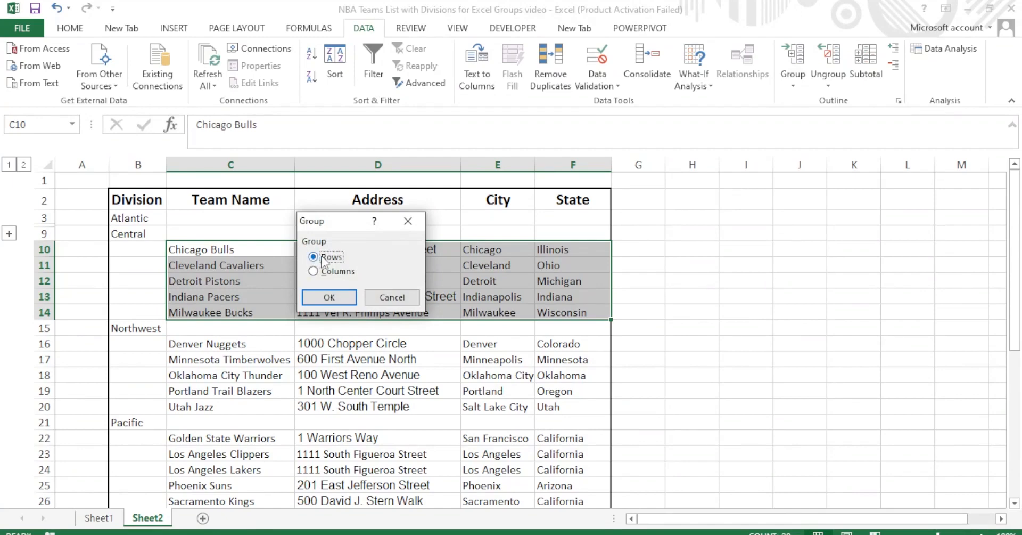
click(311, 302)
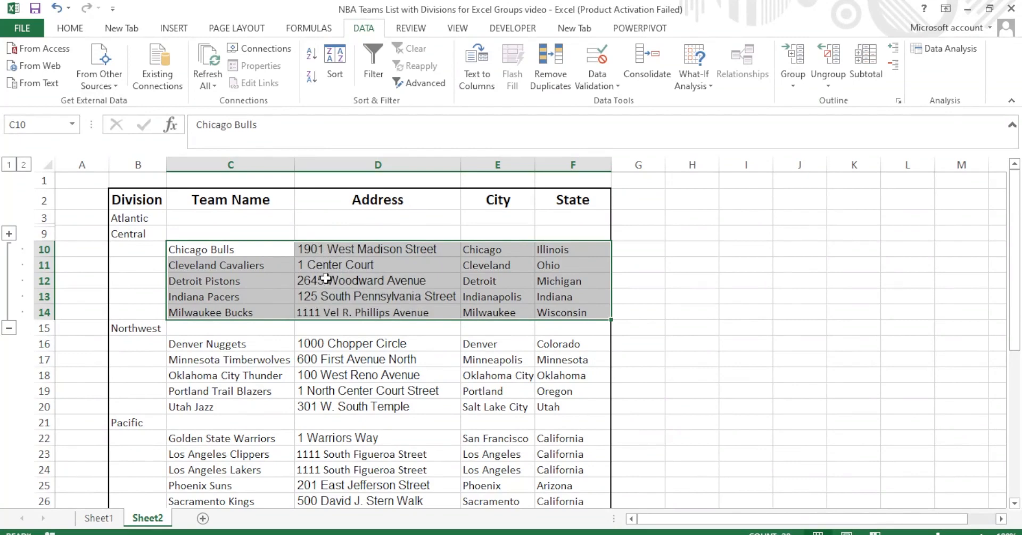
click(8, 327)
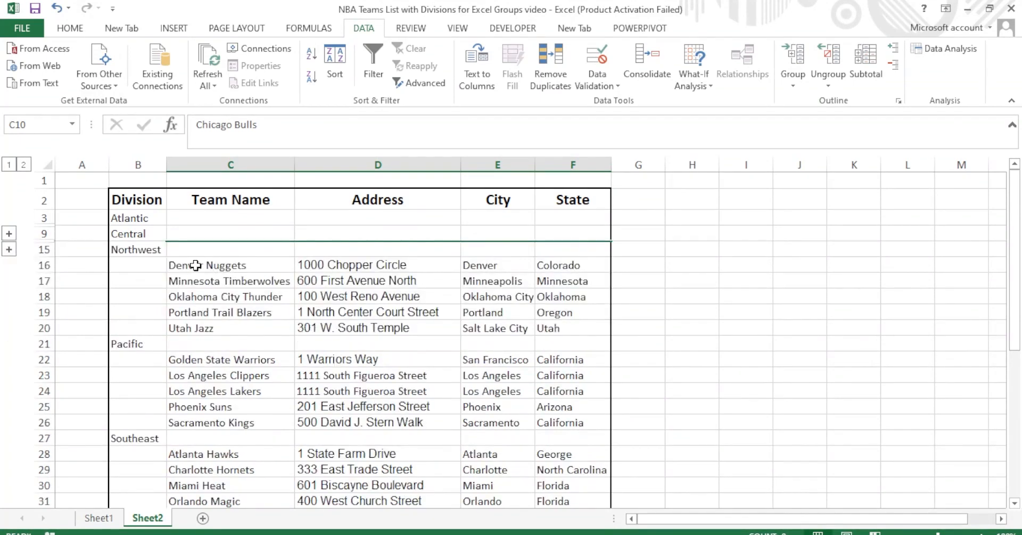
Group the Northwest team rows 16–20 as rows and collapse them.
drag(197, 265, 559, 327)
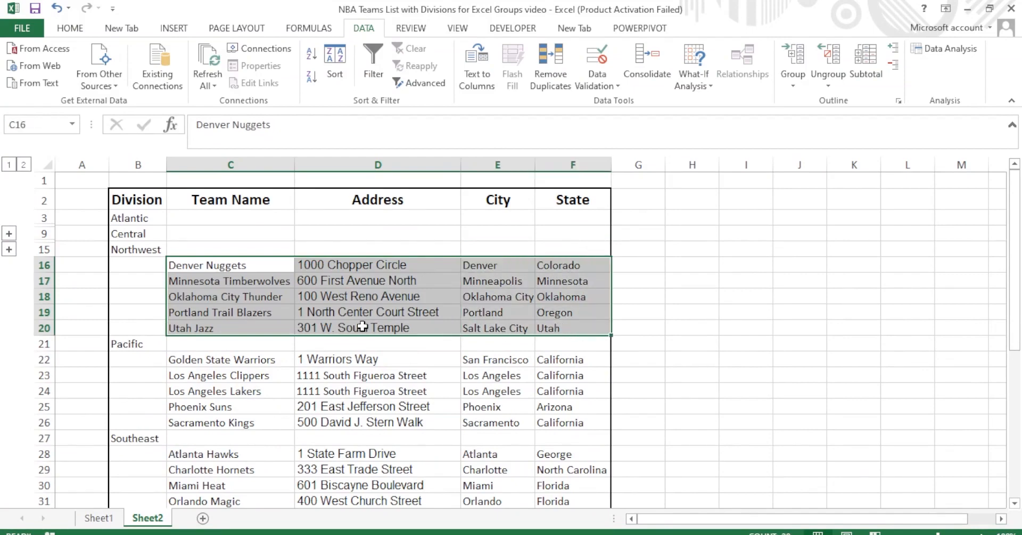
key(alt+shift+Right)
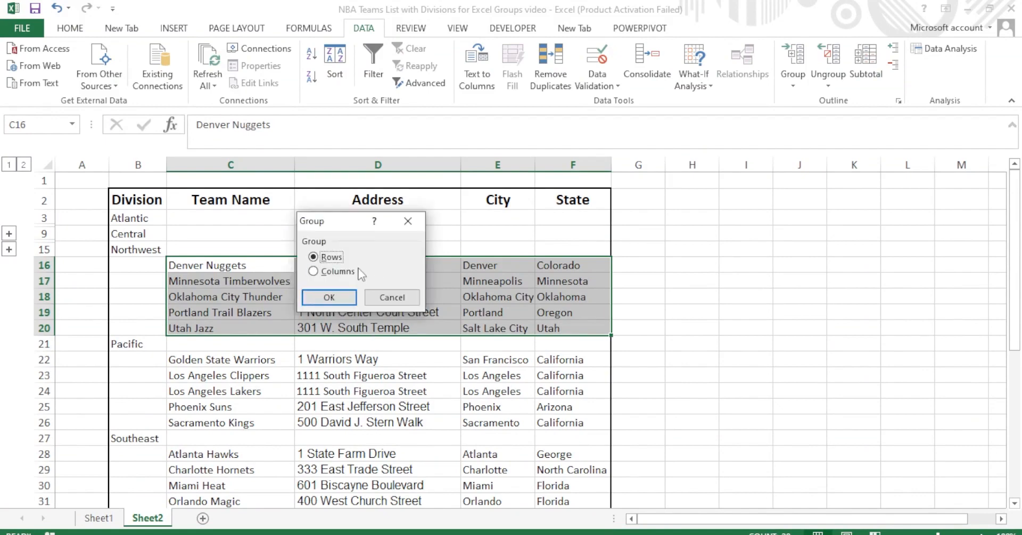
click(324, 297)
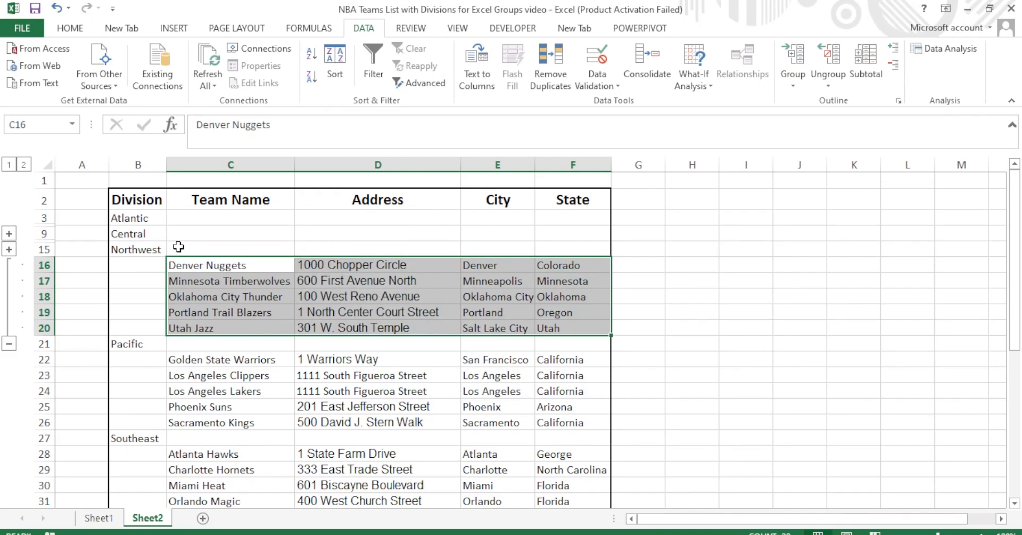
click(9, 344)
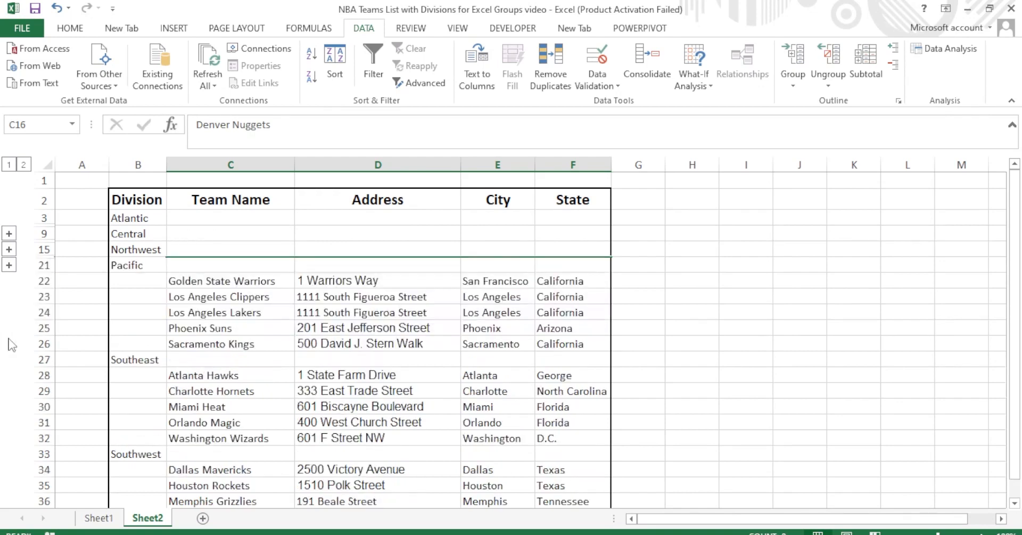
Expand the Atlantic, Central and Northwest row groups again.
click(9, 235)
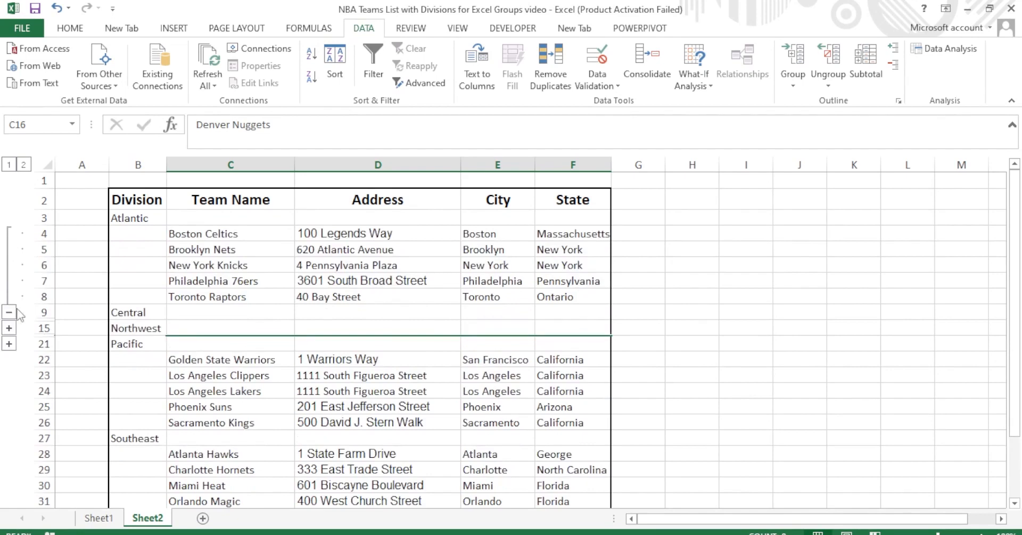
click(9, 327)
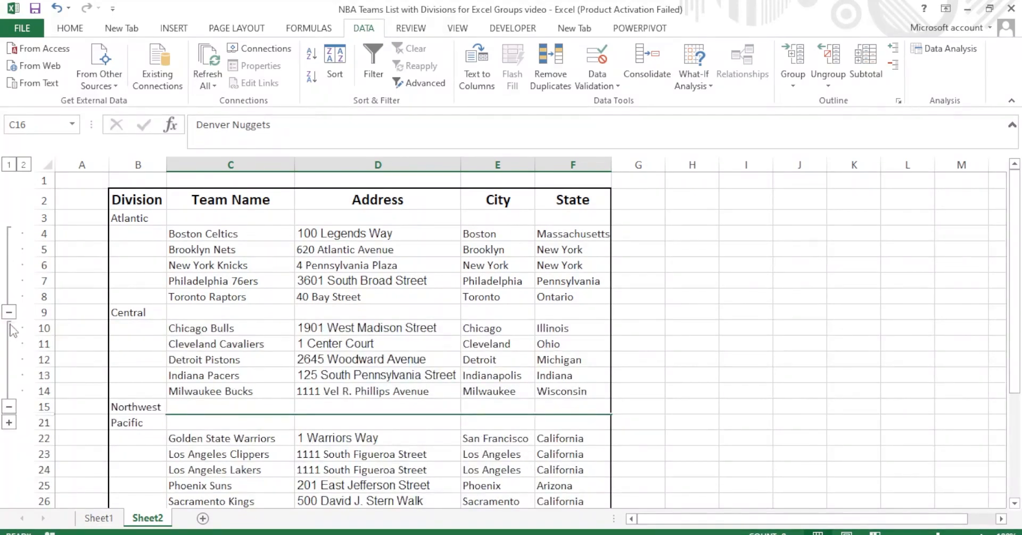
click(9, 423)
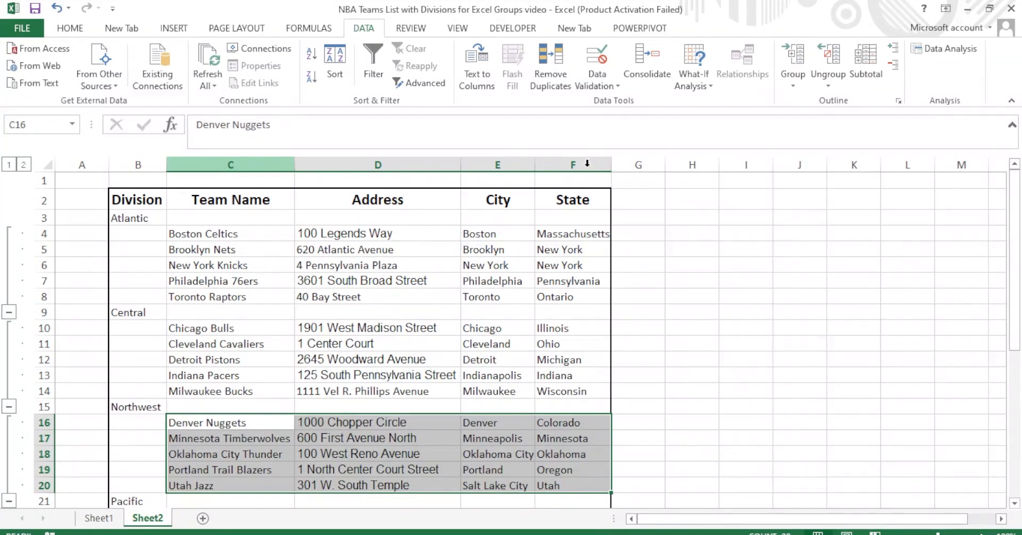
Group columns C–F with Shift+Alt+Right, then collapse and re-expand the column group.
drag(587, 164, 538, 166)
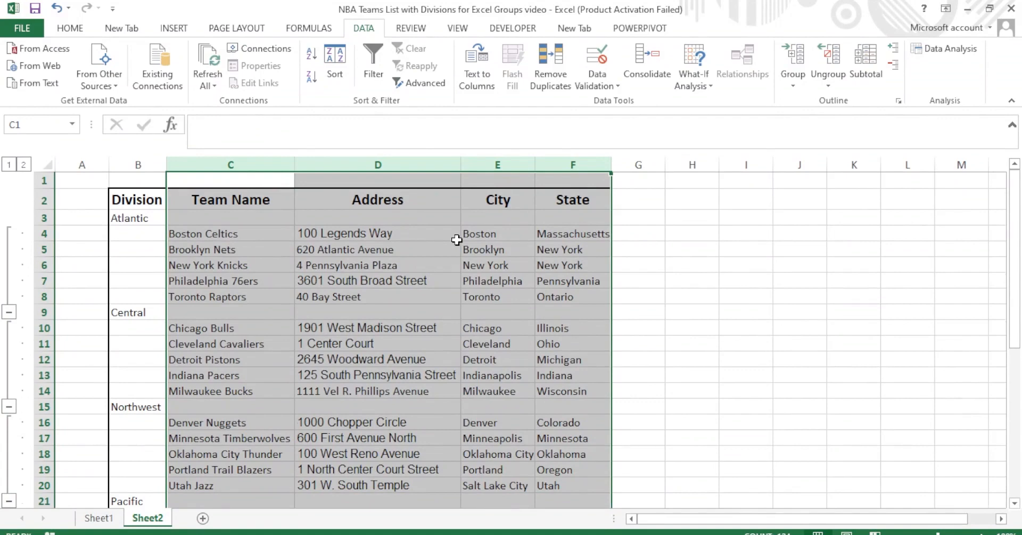
key(shift+alt+Right)
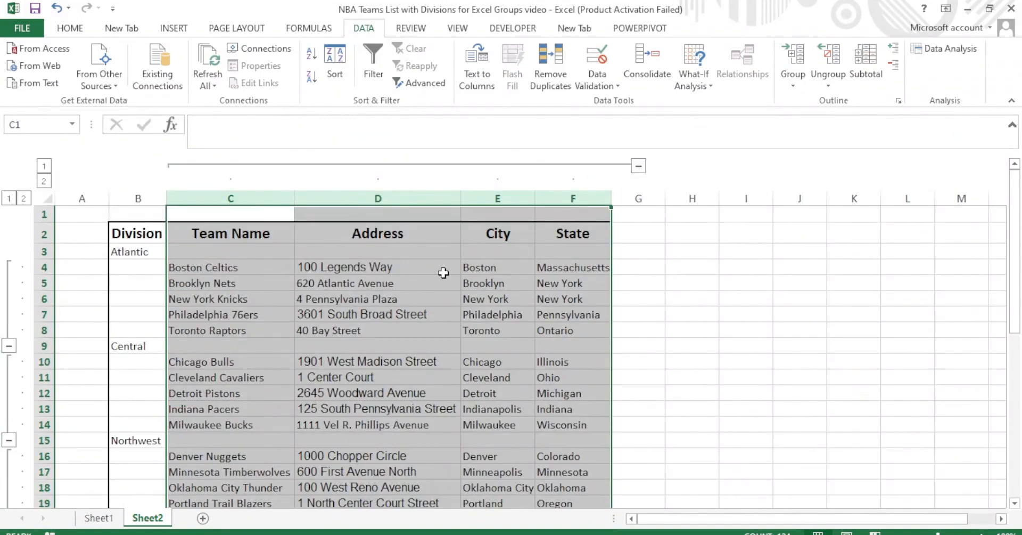
click(638, 166)
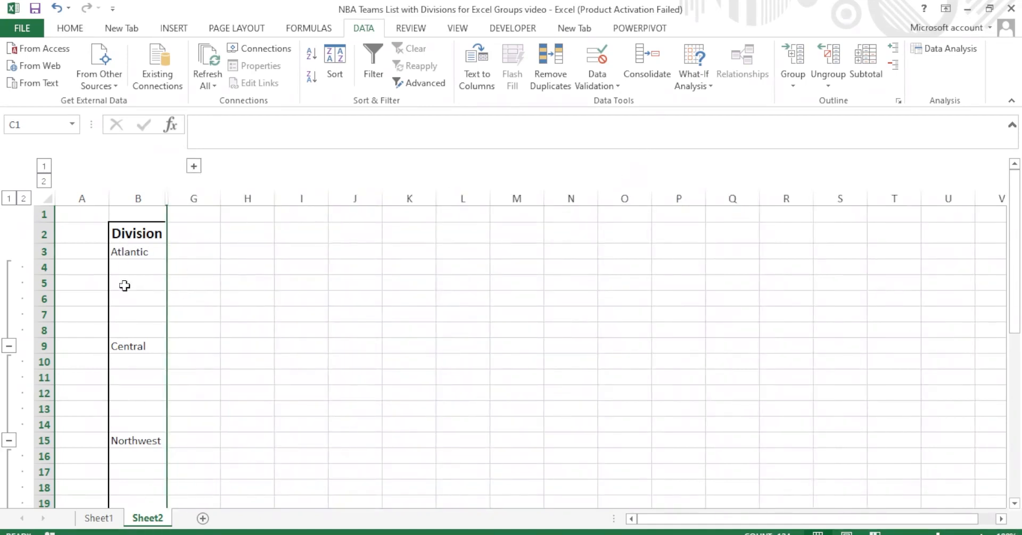
click(197, 165)
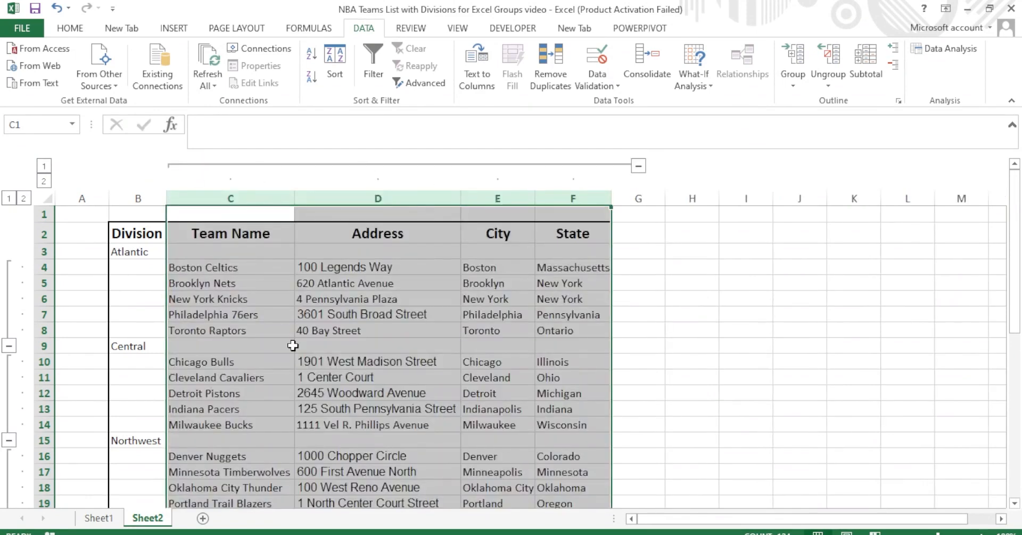
click(735, 298)
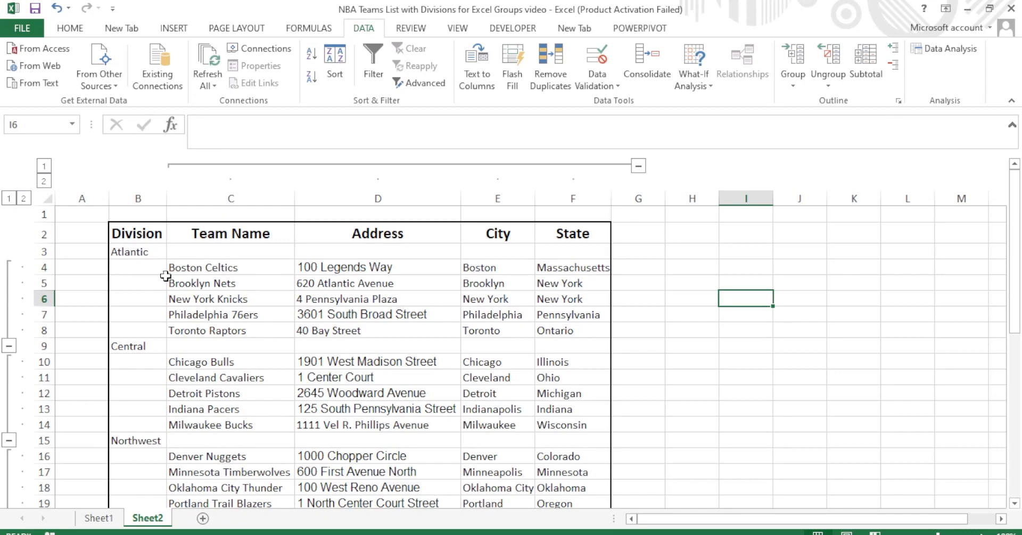
Ungroup the Atlantic rows 4–8 (C4:F8) using Shift+Alt+Left.
drag(197, 266, 557, 327)
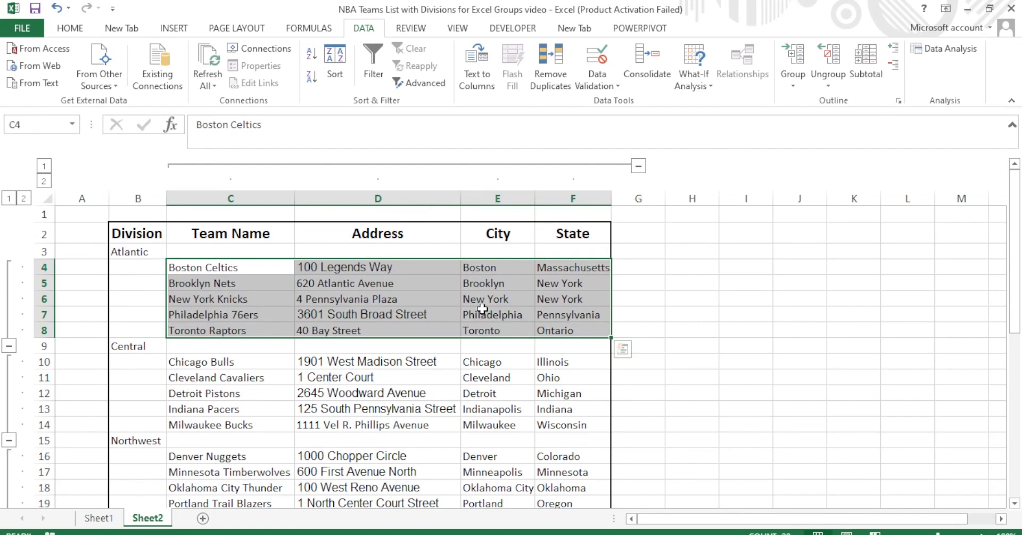
key(alt+shift+Left)
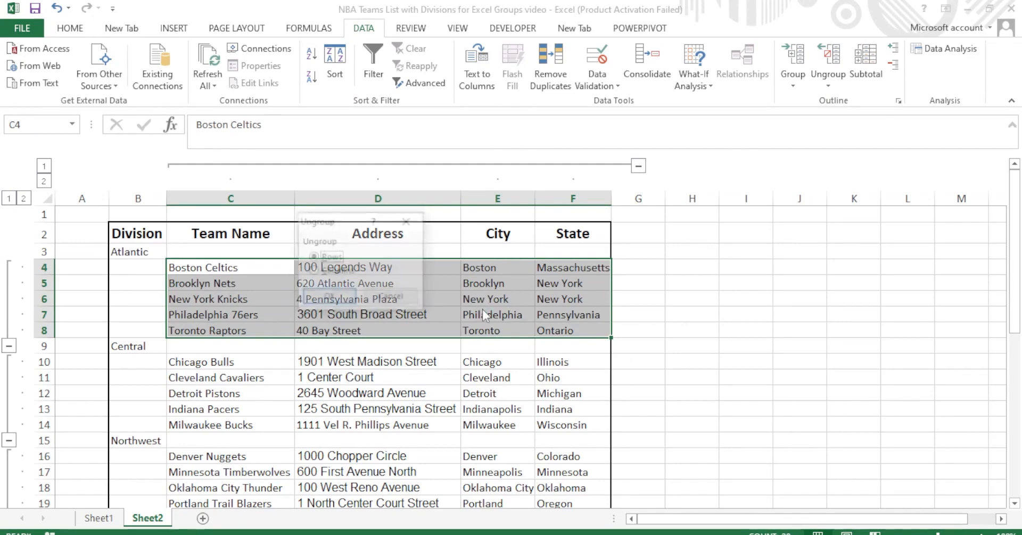
click(328, 297)
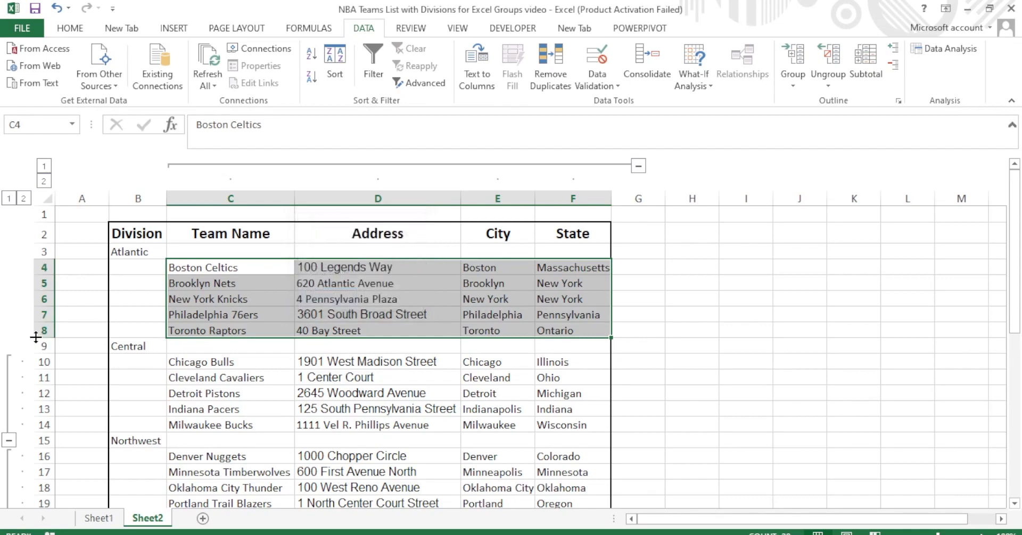
click(247, 284)
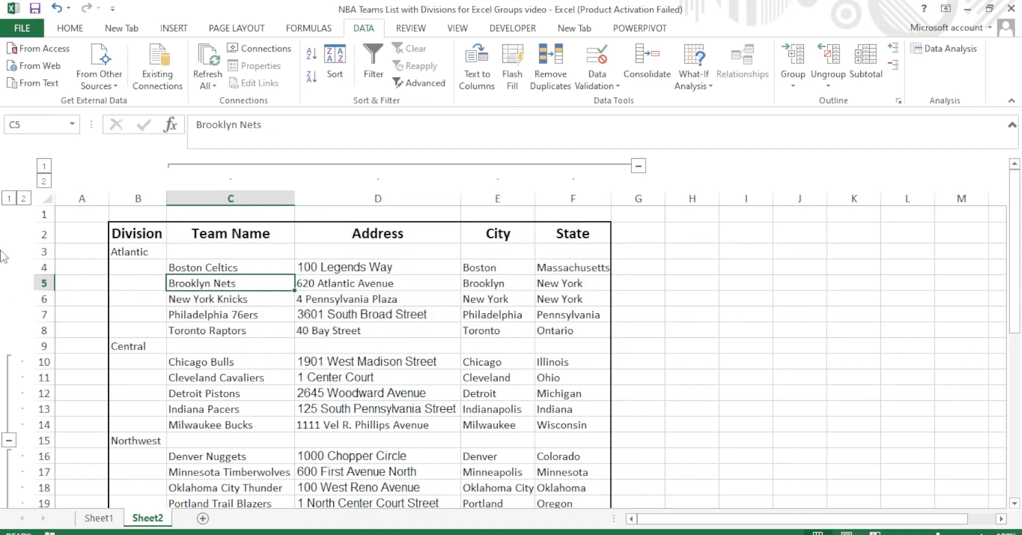
Hide and then show the detail of the grouped columns C–F.
click(531, 313)
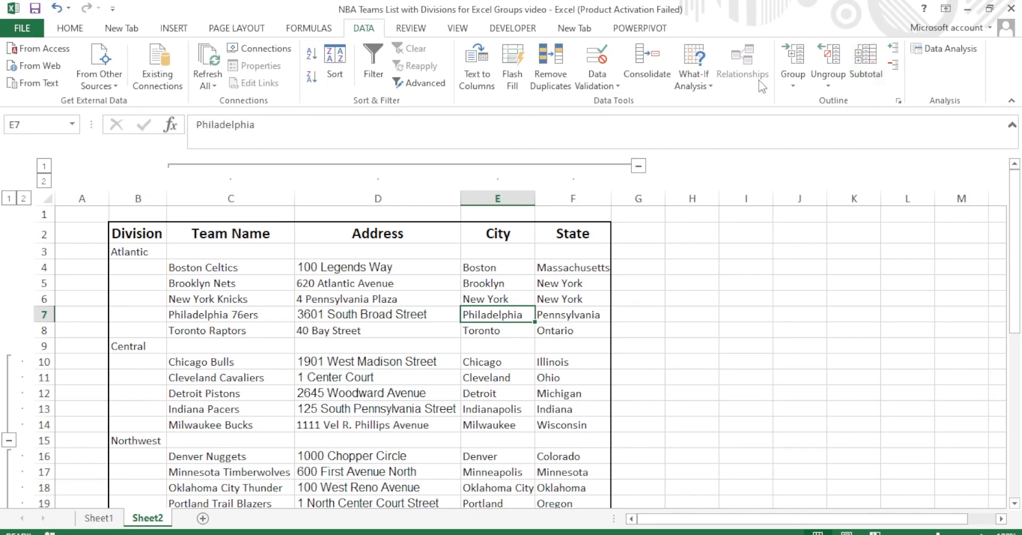
click(894, 55)
click(894, 68)
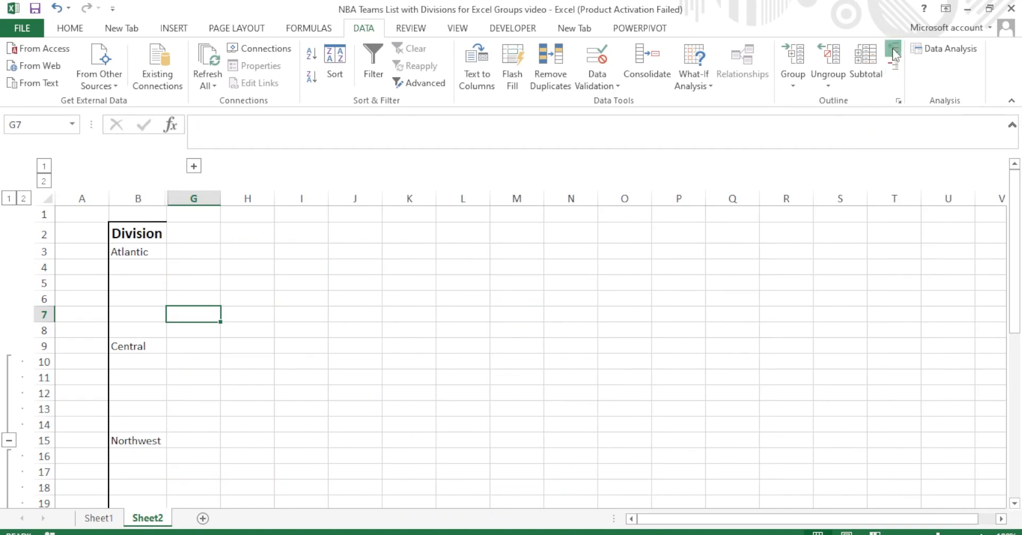
click(894, 55)
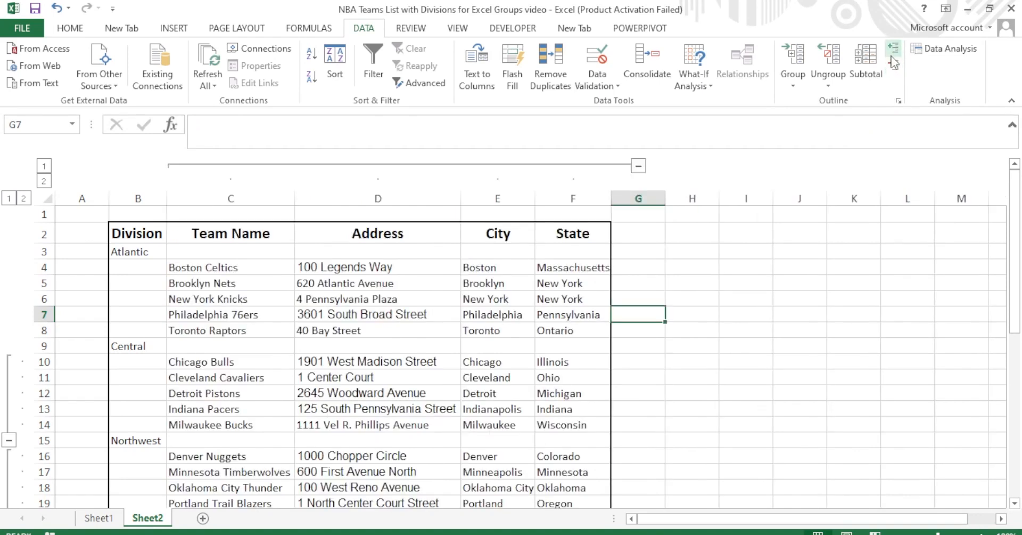